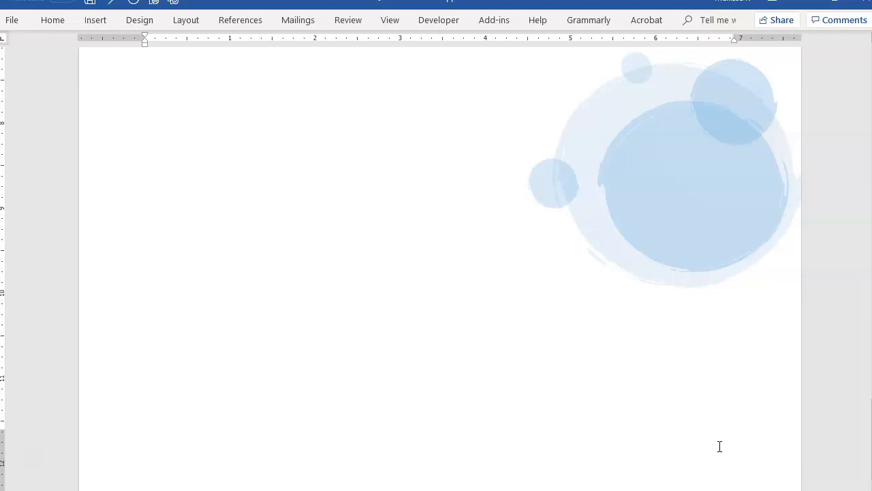
Step: Start inserting a Seq numbering field in the blank area below the lettered list
right_click(719, 447)
left_click(720, 447)
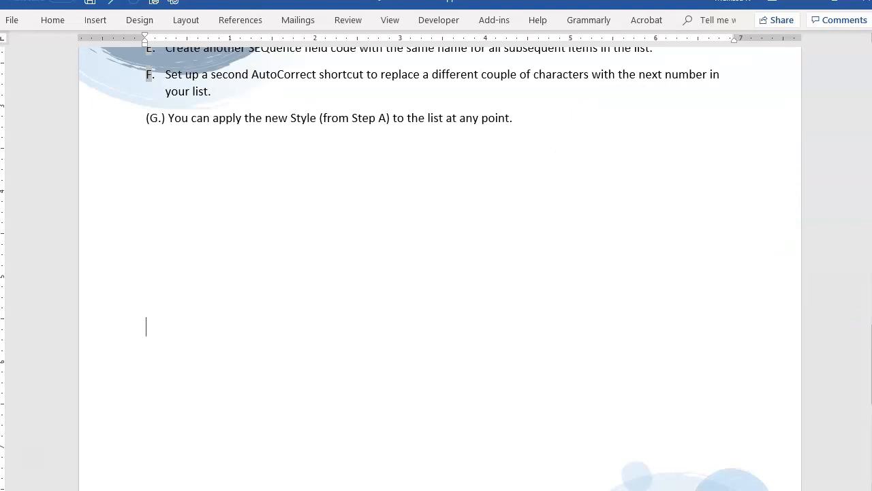
scroll(463, 364, "down", 3)
scroll(448, 373, "down", 1)
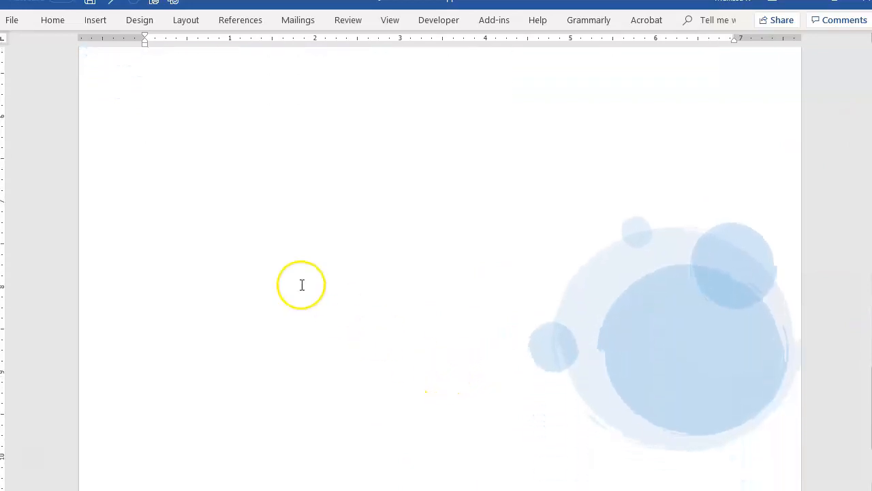
scroll(302, 286, "up", 1)
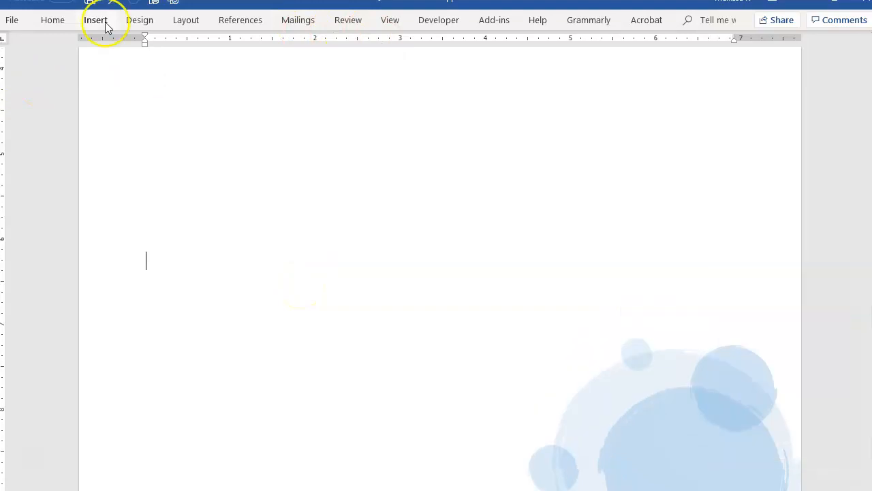
left_click(102, 22)
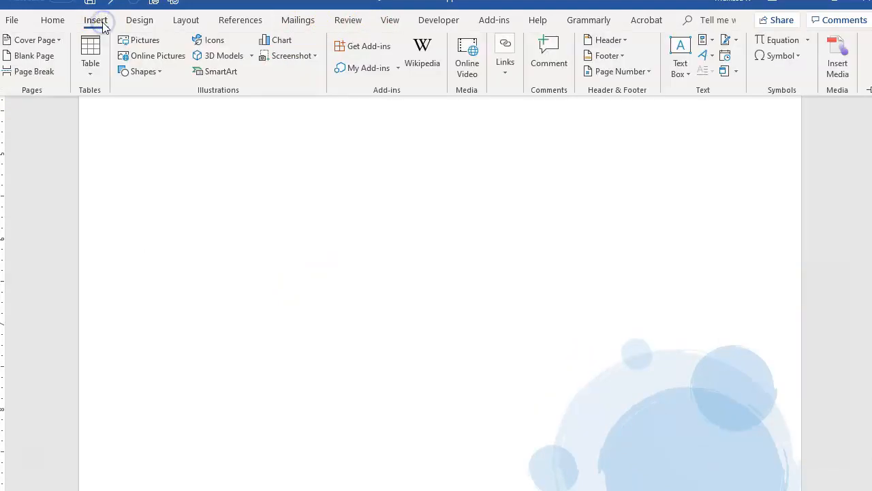
left_click(709, 44)
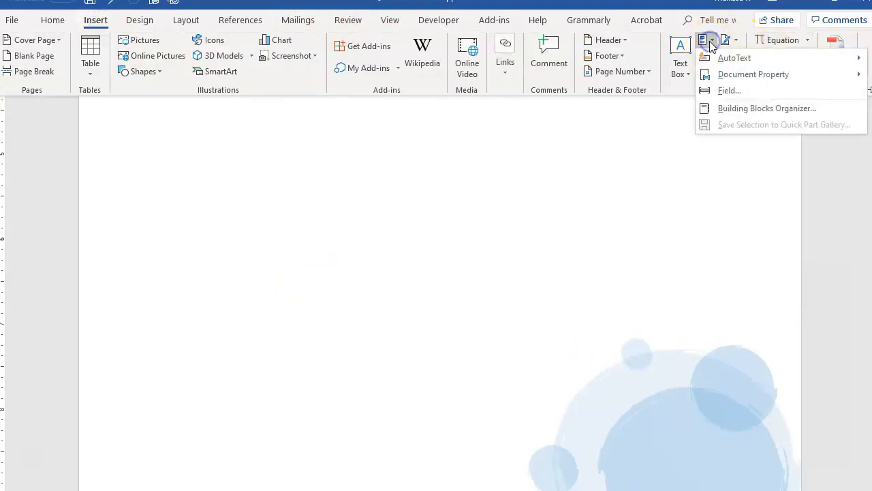
left_click(710, 87)
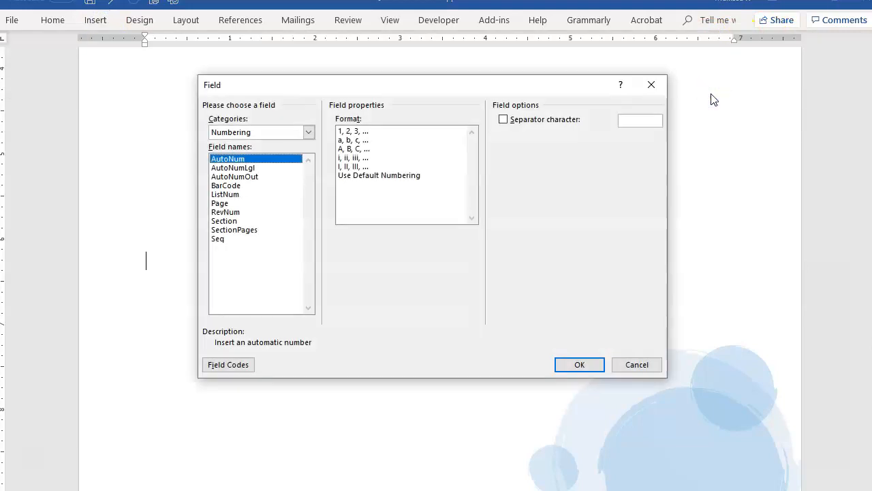
left_click(219, 240)
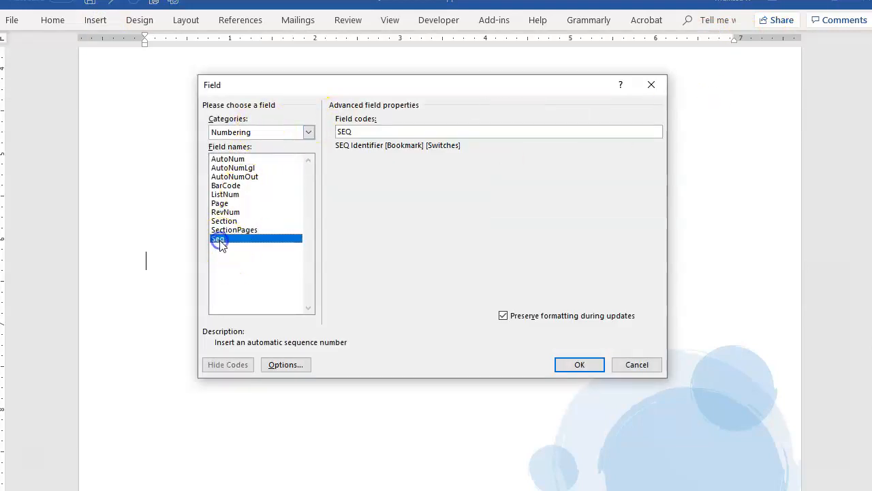
Step: Give the sequence field the identifier ArNums and open its field options
left_click(366, 130)
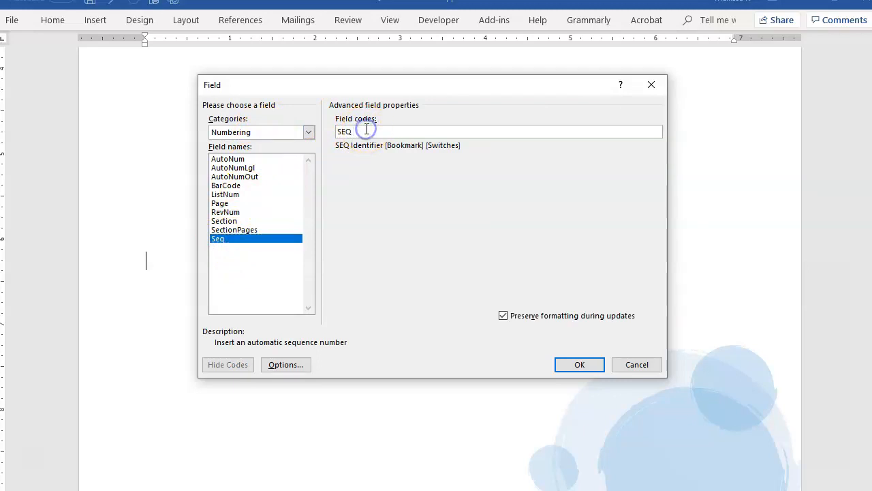
left_click(392, 134)
type("ArNums")
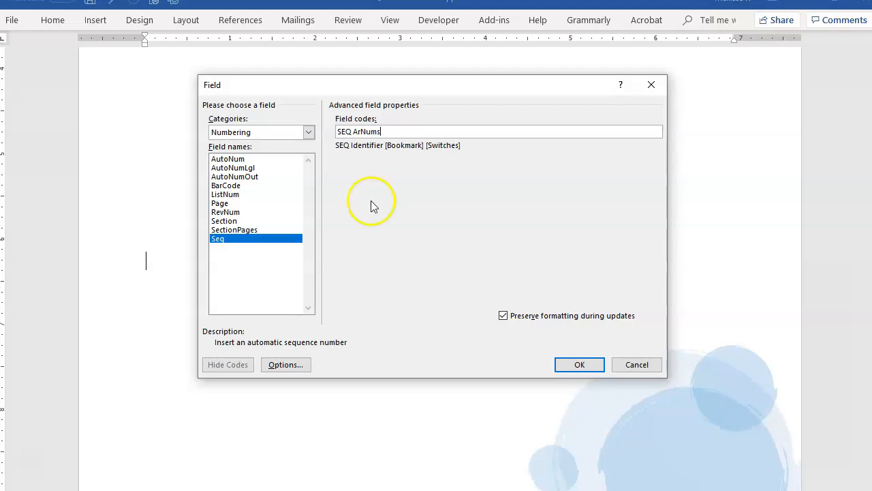
left_click(302, 369)
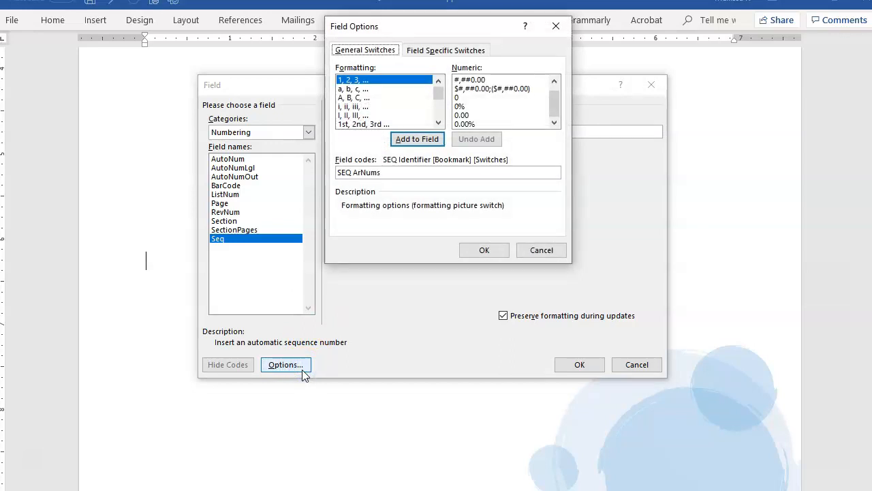
Step: Try the lowercase and uppercase alphabetic and Roman formatting switches on the ArNums field code, undoing each one
left_click(368, 89)
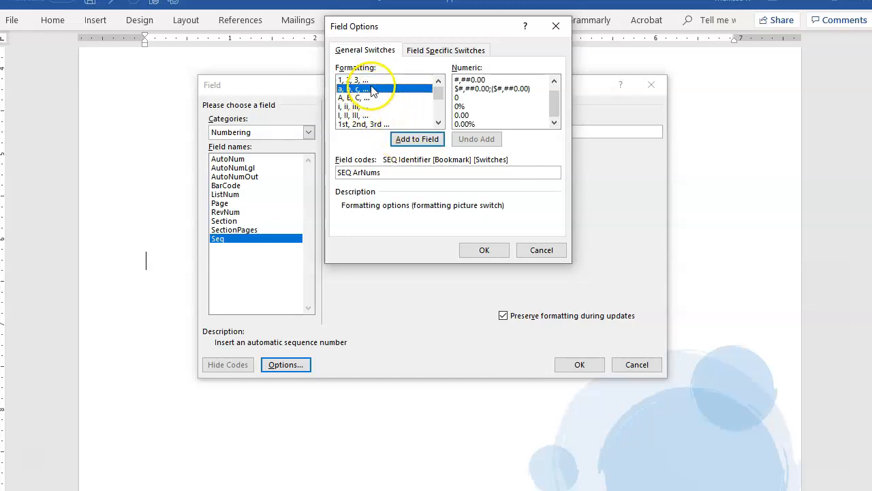
left_click(412, 144)
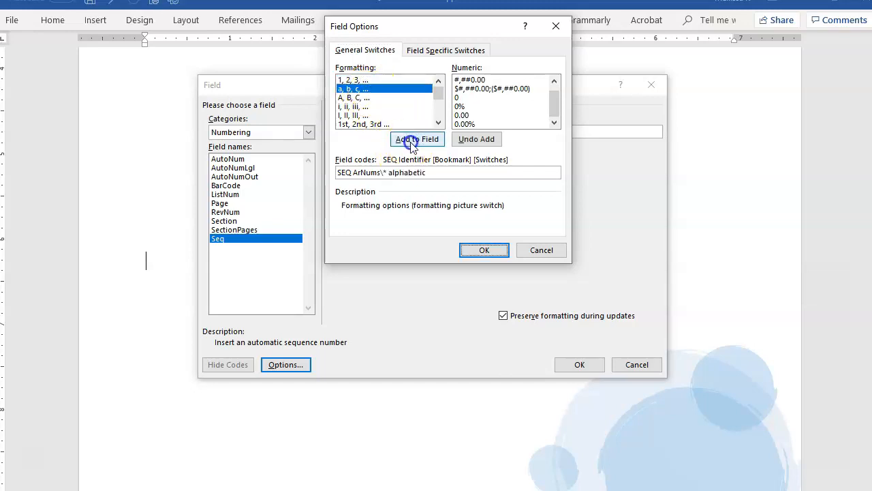
left_click(353, 98)
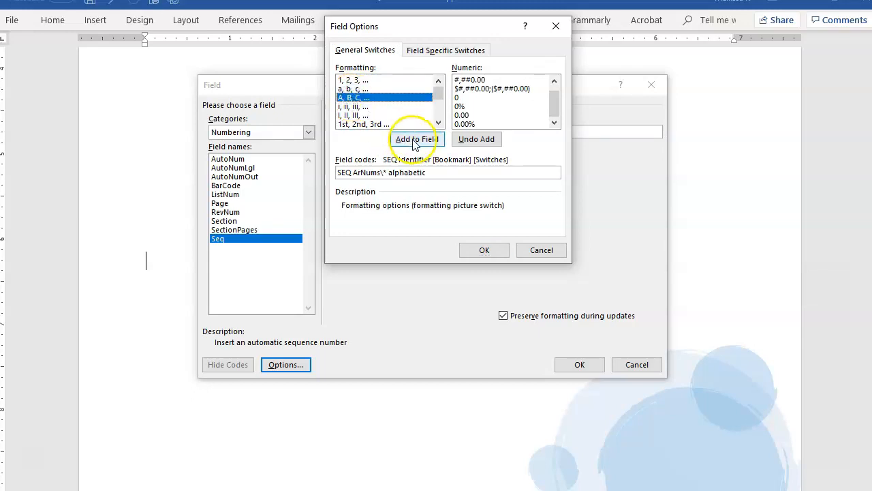
left_click(476, 139)
left_click(416, 147)
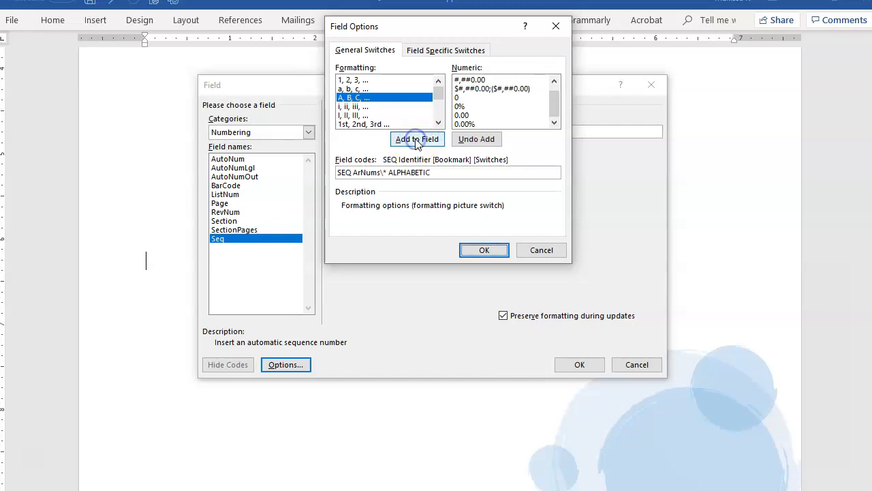
left_click(358, 107)
left_click(476, 139)
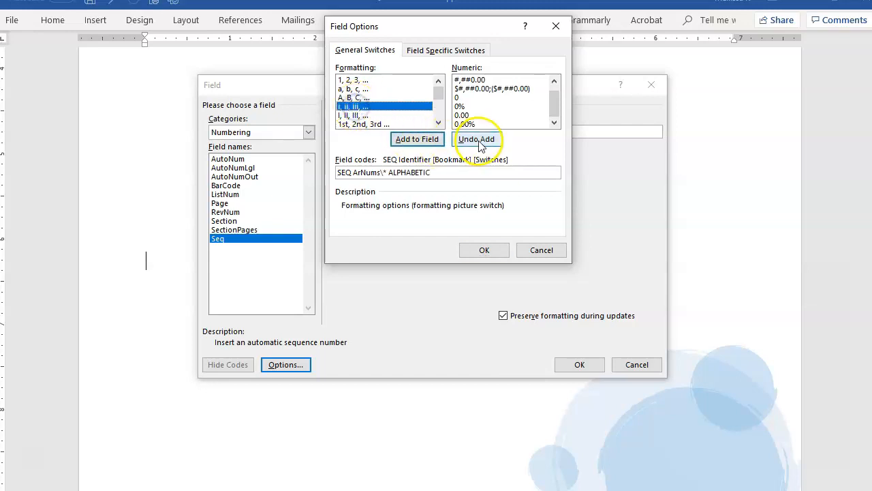
left_click(422, 141)
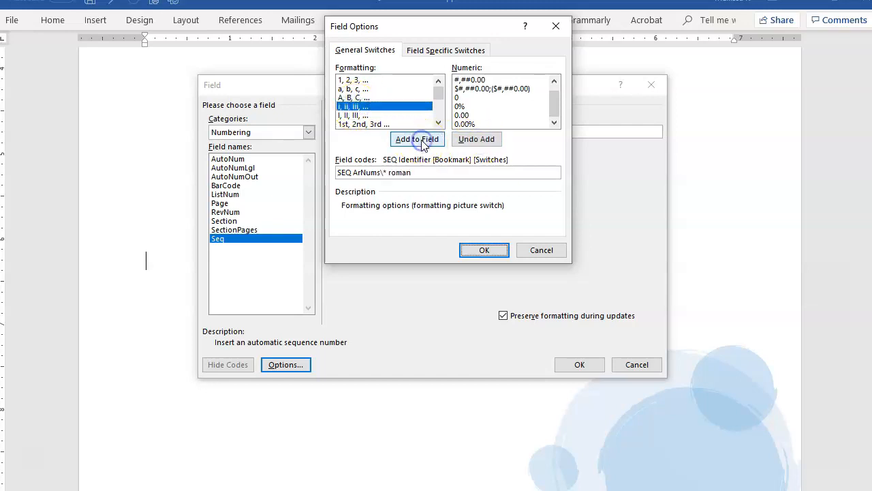
left_click(476, 139)
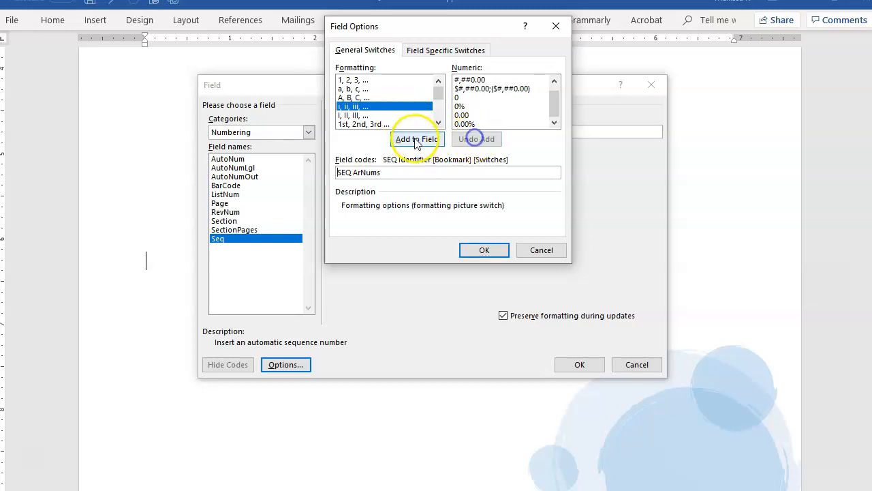
left_click(371, 115)
left_click(412, 140)
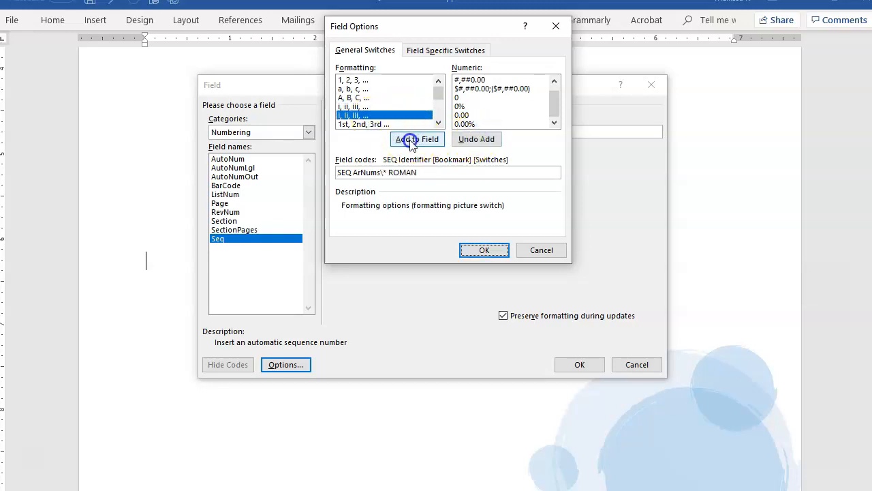
left_click(477, 139)
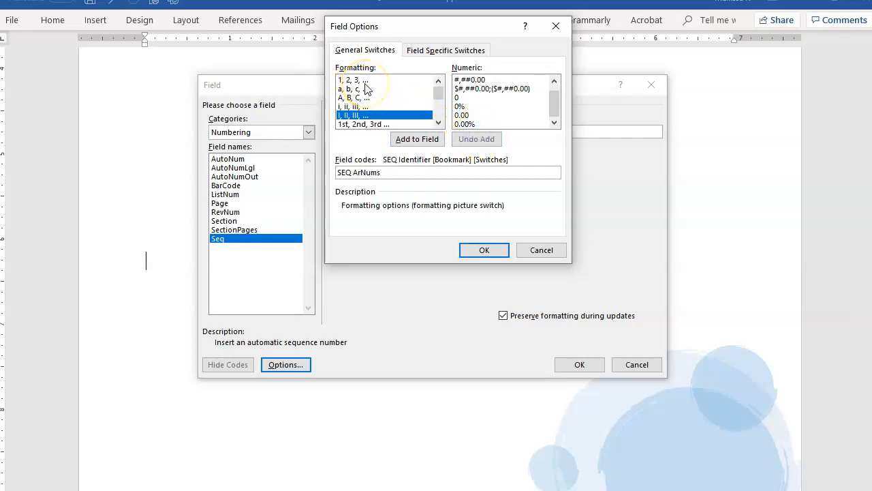
Step: Add the 1, 2, 3 Arabic formatting switch to the ArNums field code, followed by a space
left_click(360, 81)
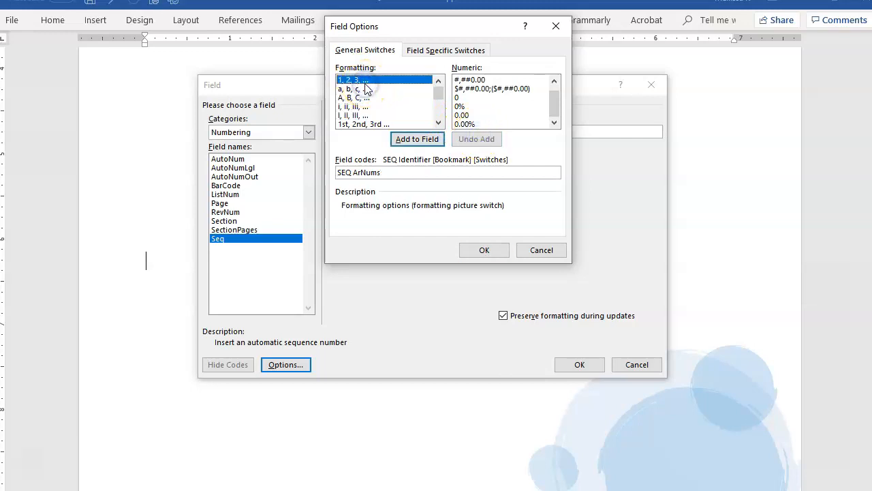
left_click(417, 141)
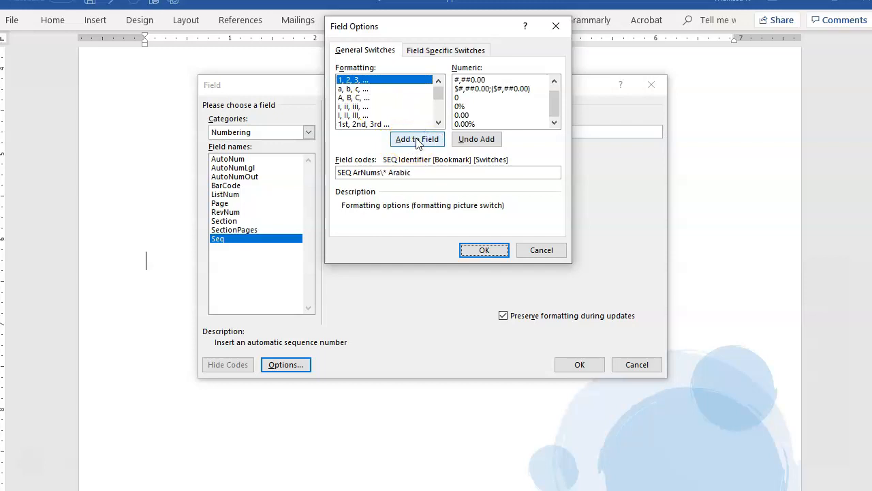
left_click(422, 174)
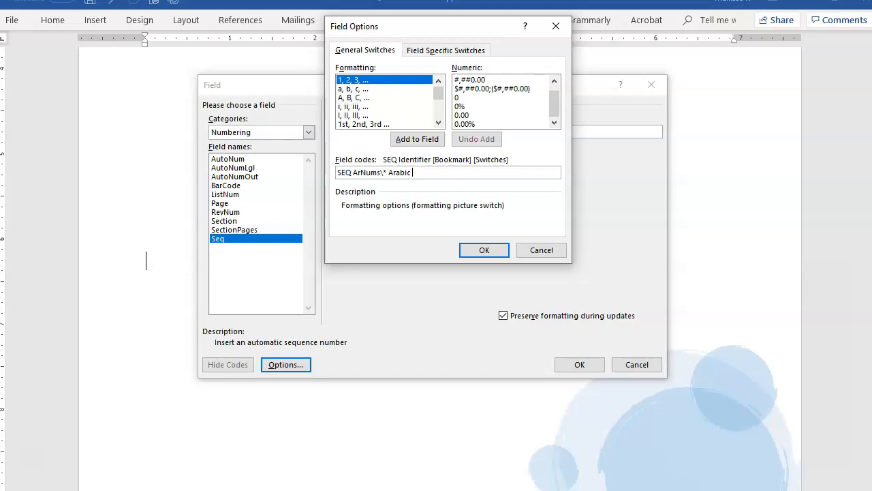
Step: Add the \r switch with the reset number 1 to the field code and insert the field
left_click(430, 51)
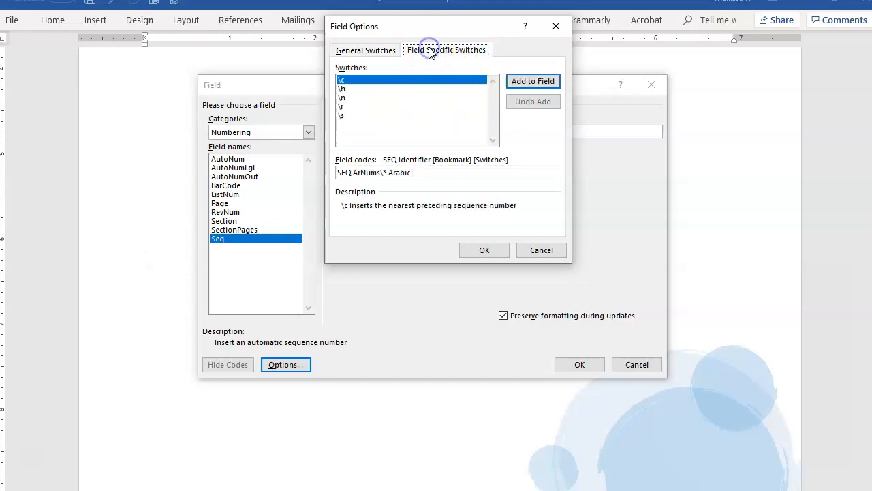
left_click(342, 107)
left_click(553, 82)
left_click(432, 172)
type("1")
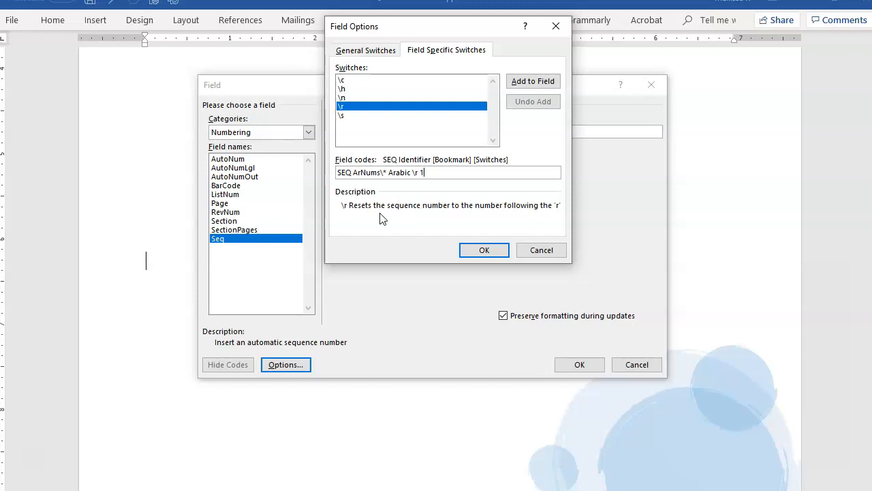
left_click(481, 253)
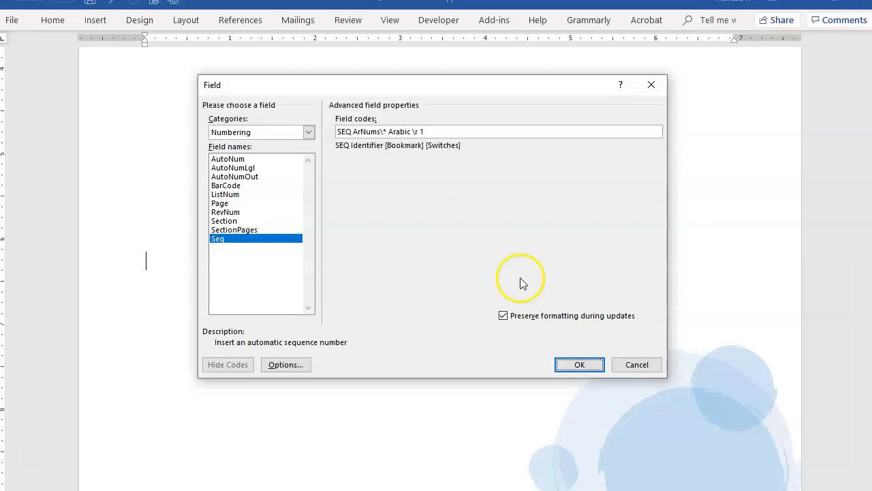
left_click(579, 365)
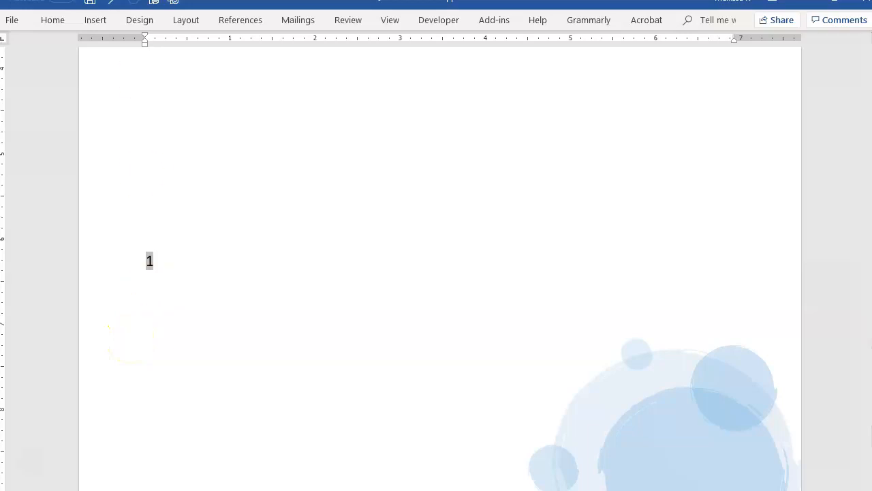
Step: Show the paragraph marks and add a period and a tab after the inserted sequence number
left_click(51, 27)
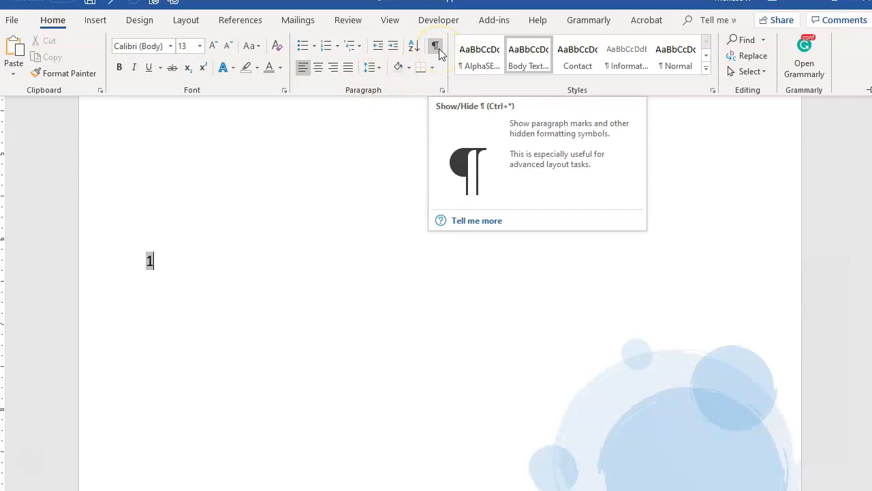
left_click(437, 47)
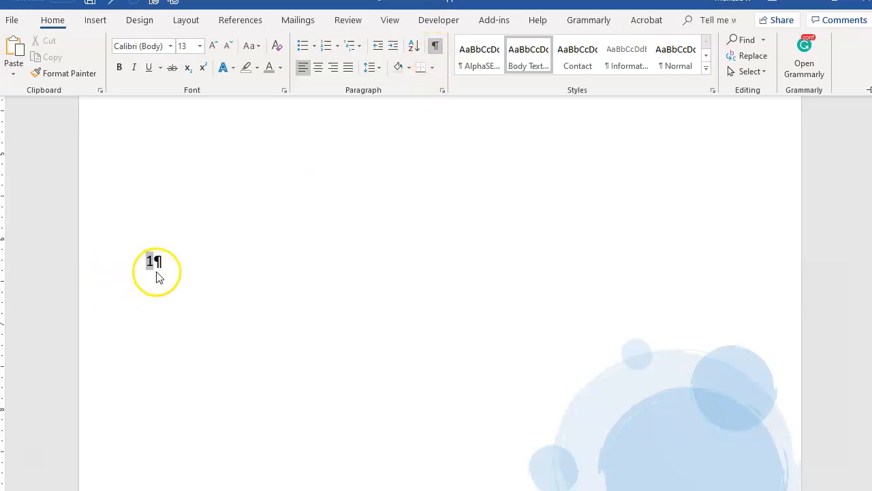
type(".")
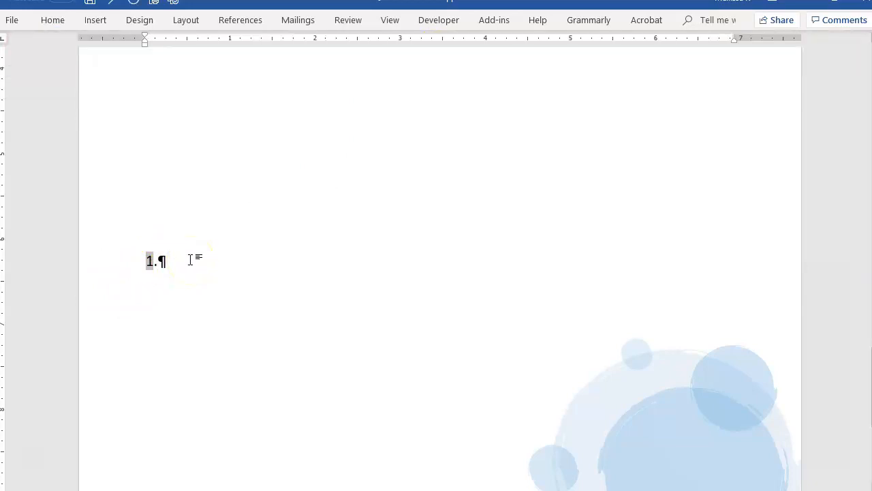
key("Tab")
Step: Copy the sequence number together with its period and tab, leaving out the paragraph mark
left_click_drag(145, 260, 197, 260)
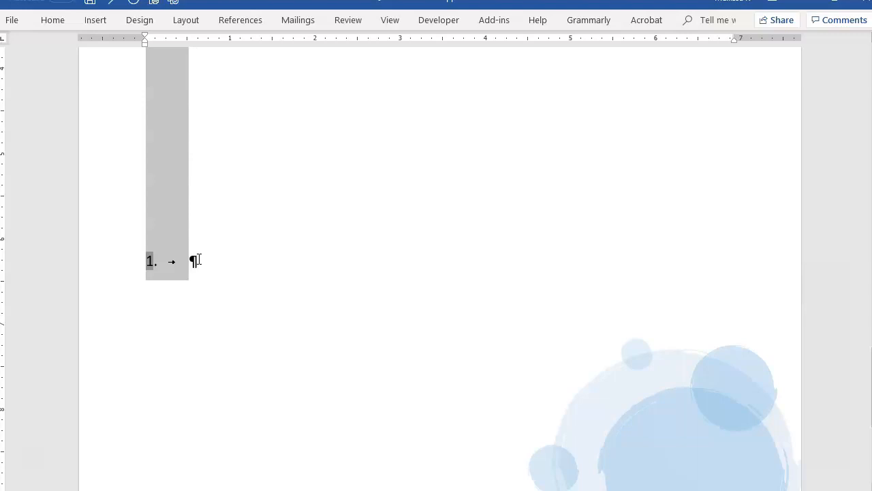
right_click(167, 229)
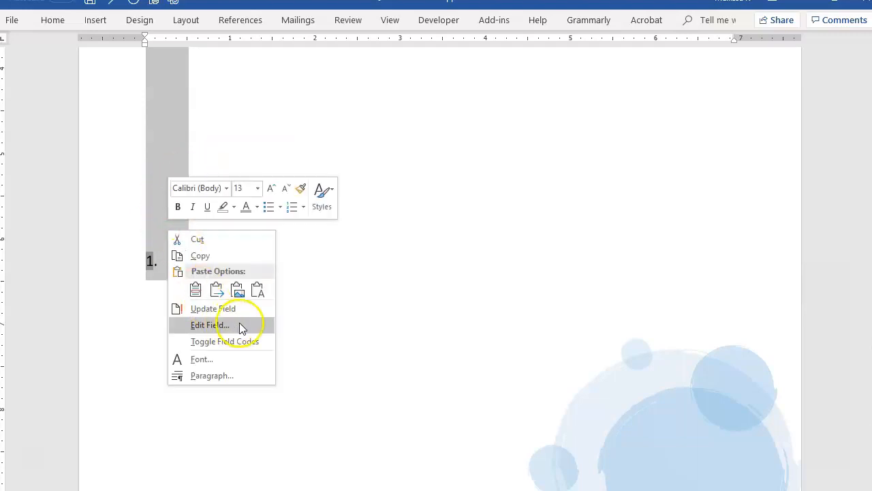
left_click(200, 256)
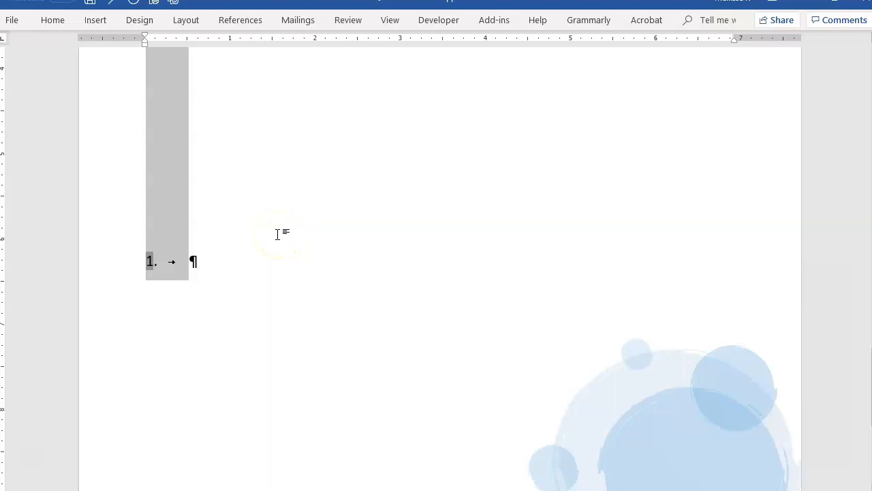
Step: Add a formatted-text AutoCorrect entry that replaces 1] with the selected sequence number, period and tab, and save the options
left_click(11, 19)
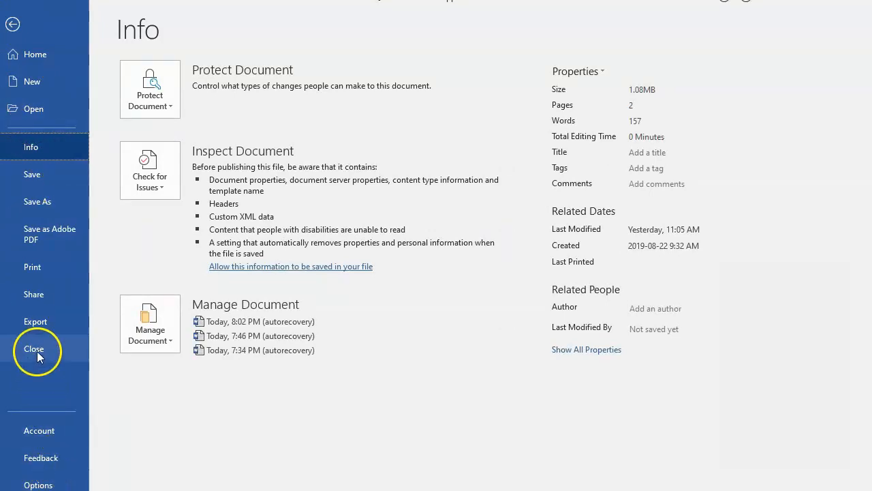
left_click(38, 485)
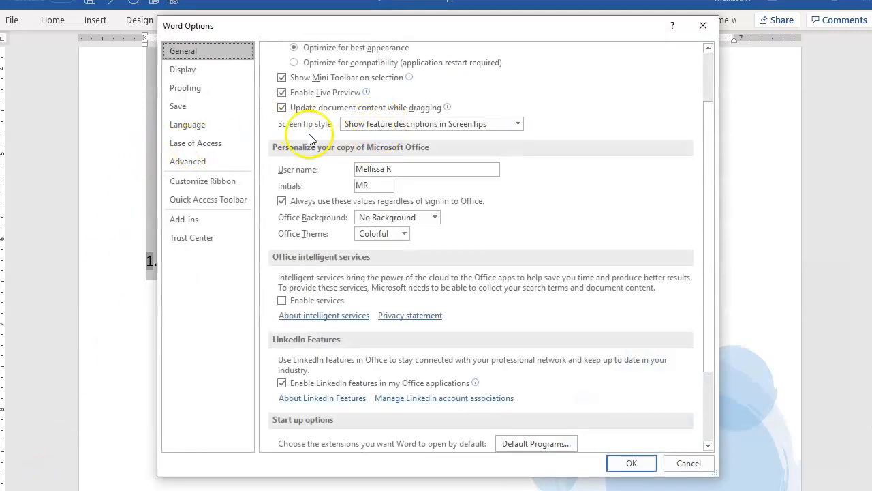
left_click(194, 90)
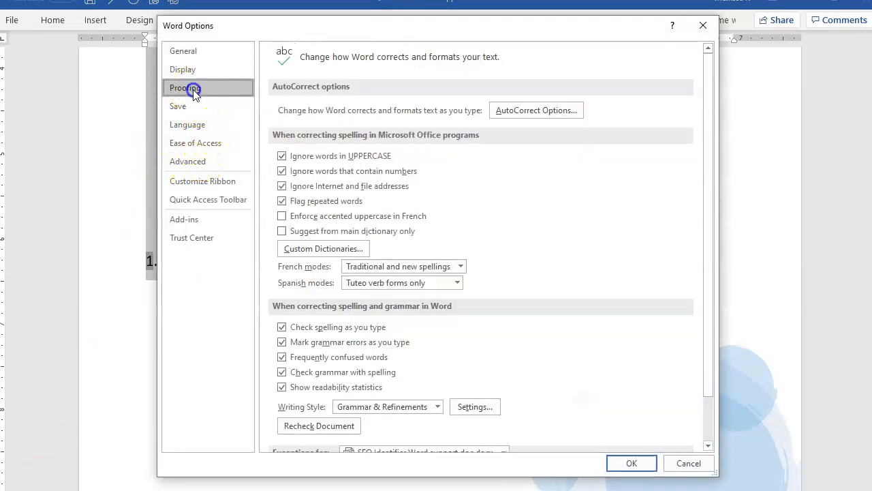
left_click(518, 113)
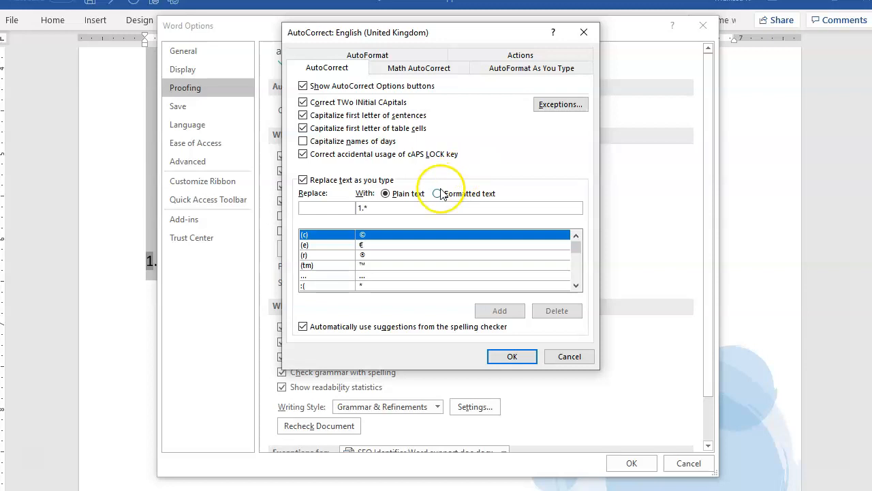
type("1)")
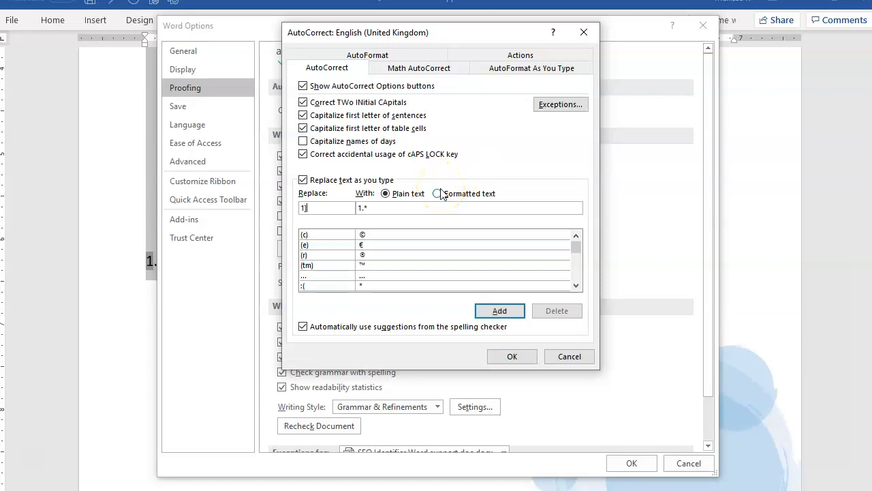
left_click(438, 193)
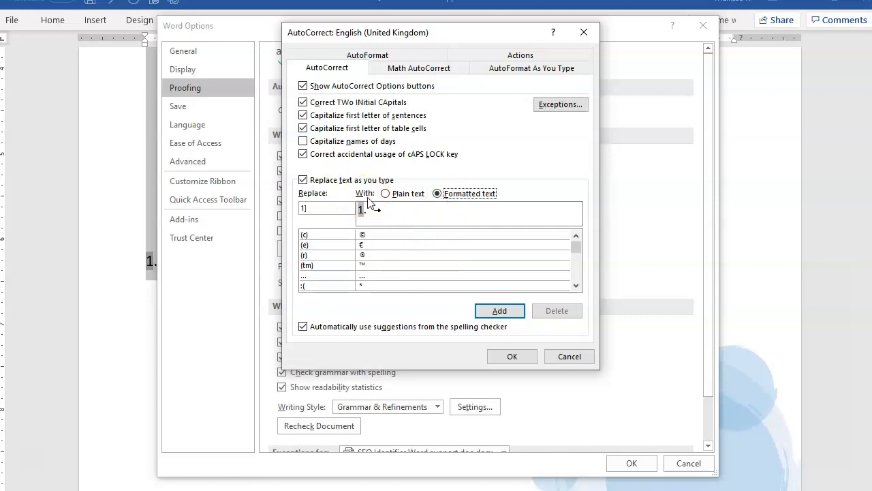
left_click(500, 312)
left_click(500, 311)
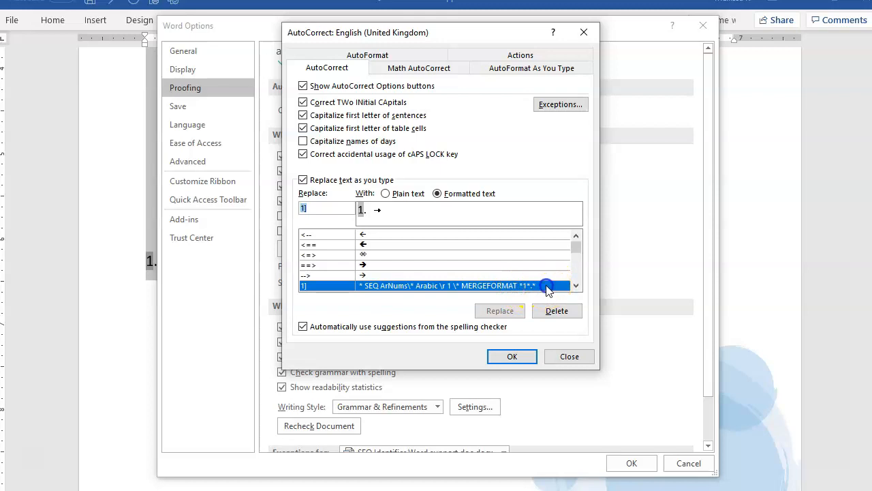
left_click(512, 356)
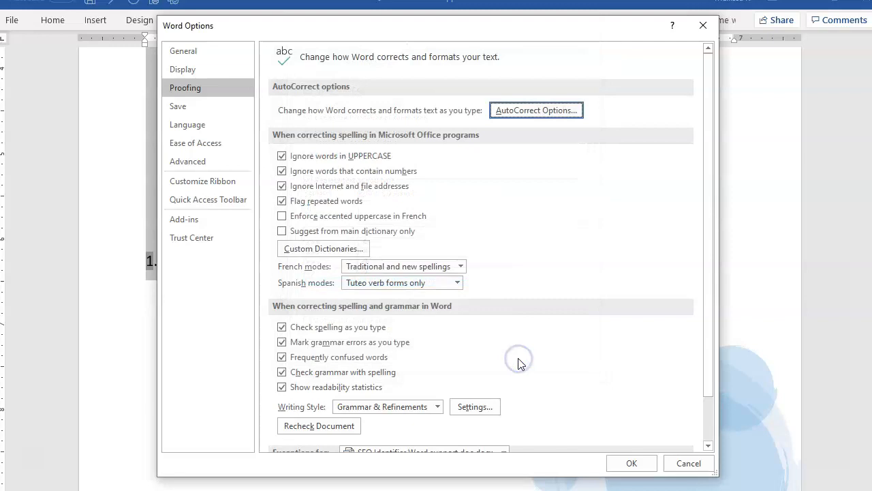
left_click(621, 464)
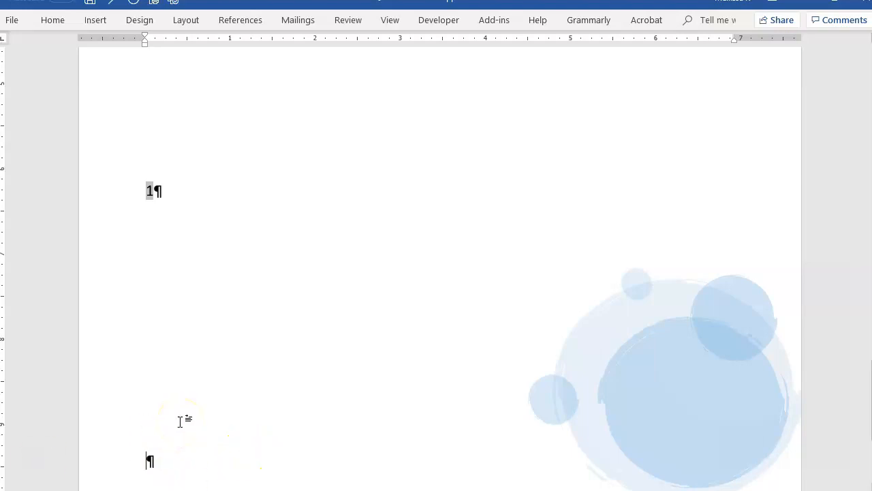
Step: Set up a new Seq field from the Numbering category in the empty paragraph, with ArNums as its identifier
key("super")
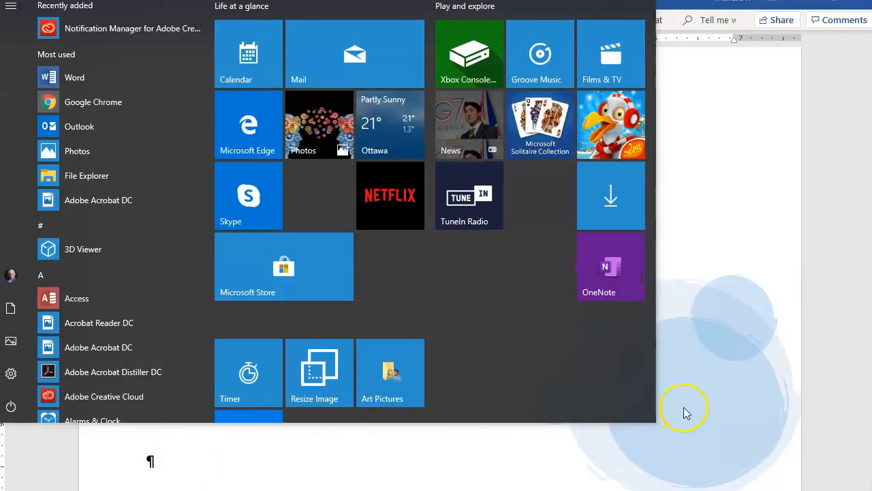
left_click(614, 453)
left_click(96, 20)
left_click(713, 42)
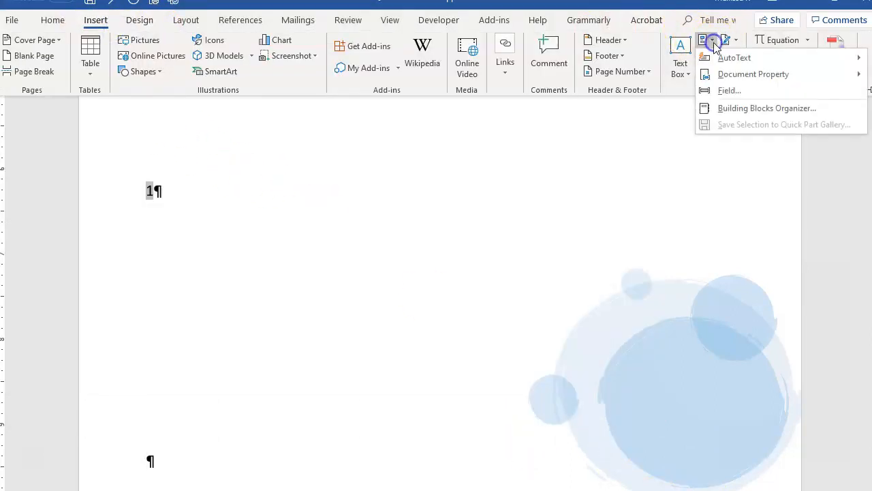
left_click(735, 93)
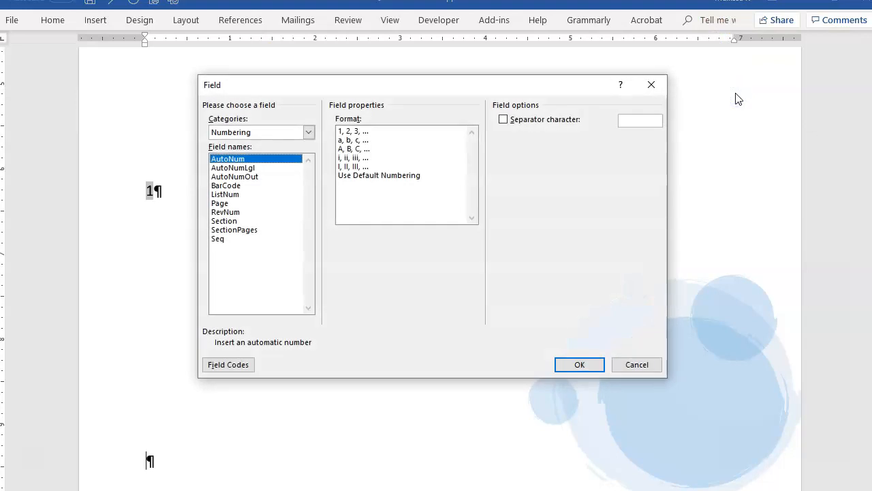
left_click(241, 132)
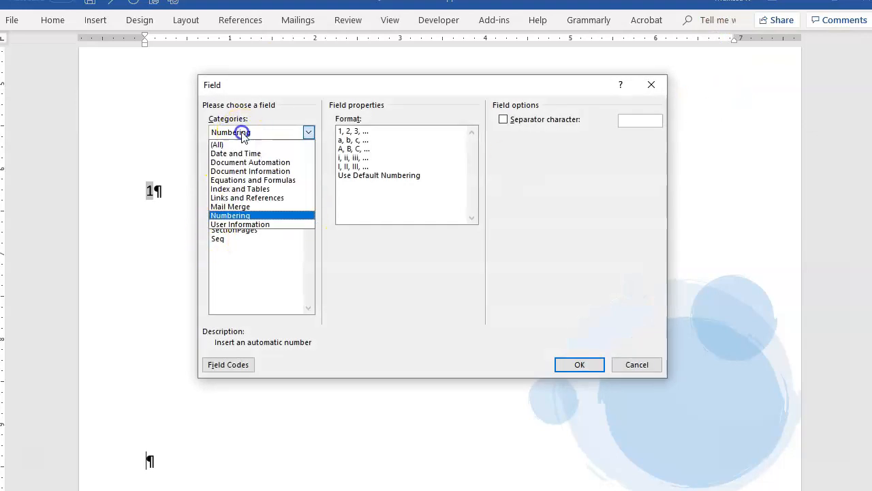
left_click(249, 215)
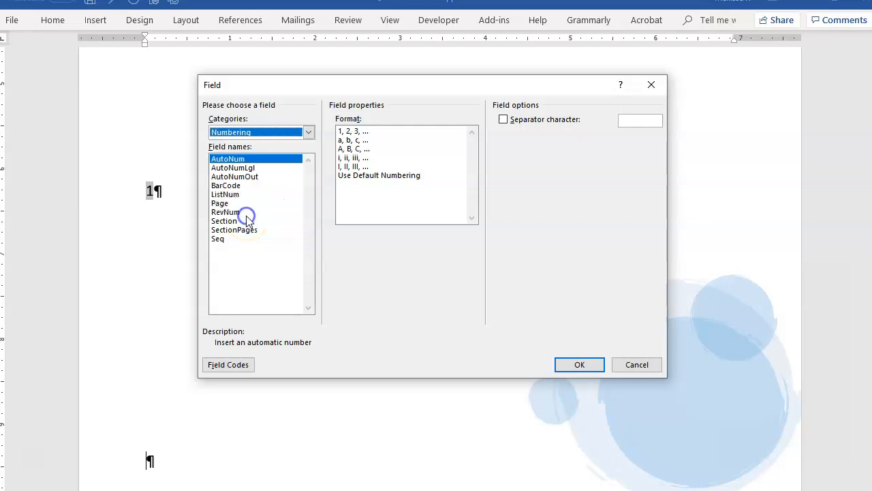
left_click(226, 240)
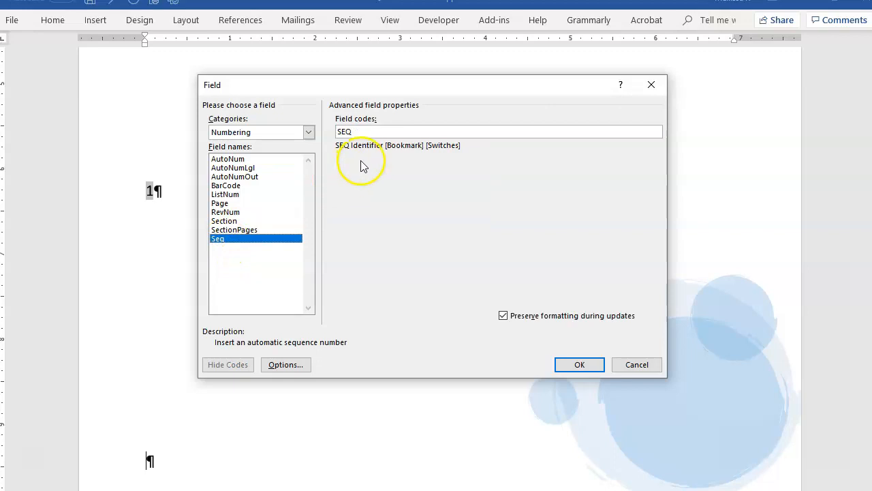
left_click(371, 133)
type("A")
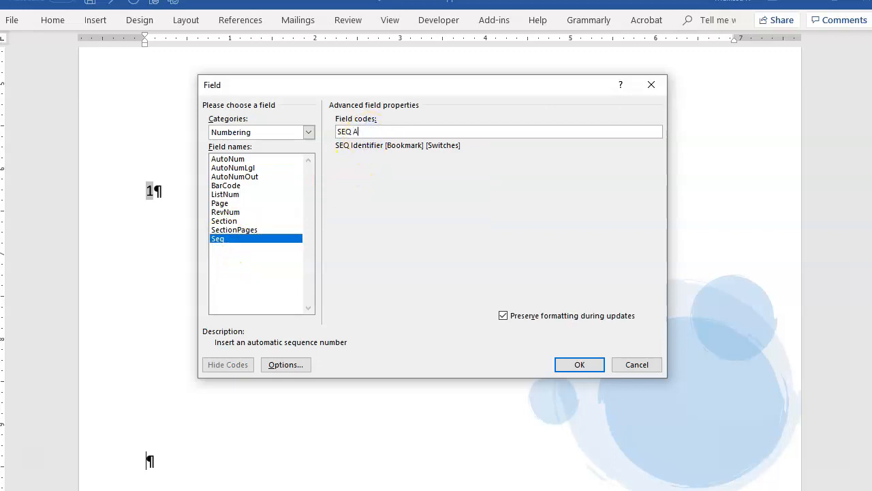
type("rNums")
Step: Add the 1, 2, 3 Arabic formatting switch and the \n next-number switch to the field code and insert the field
left_click(288, 364)
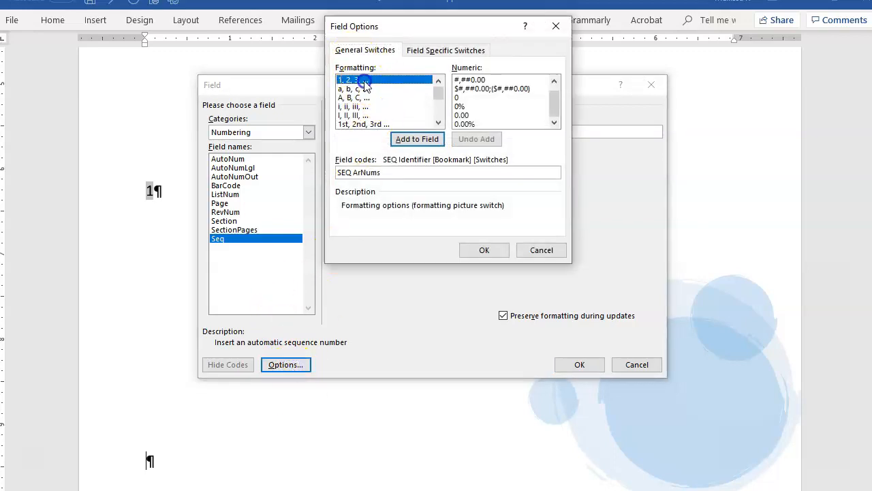
left_click(418, 137)
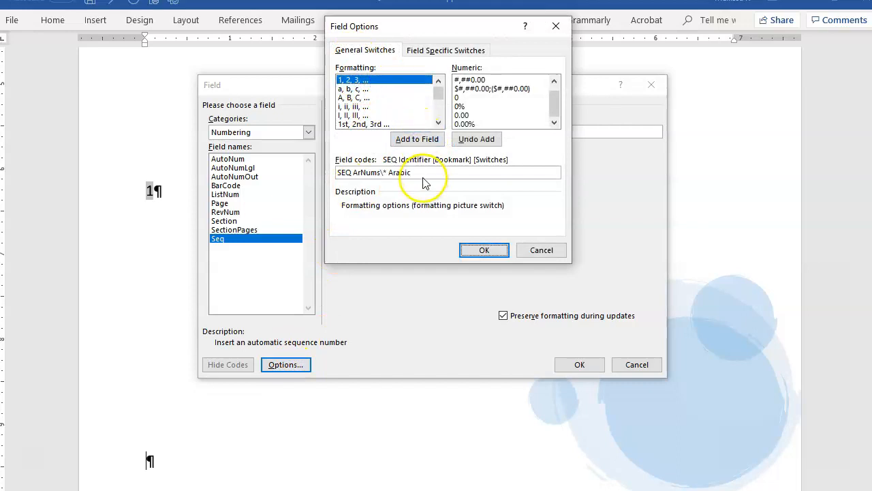
left_click(440, 50)
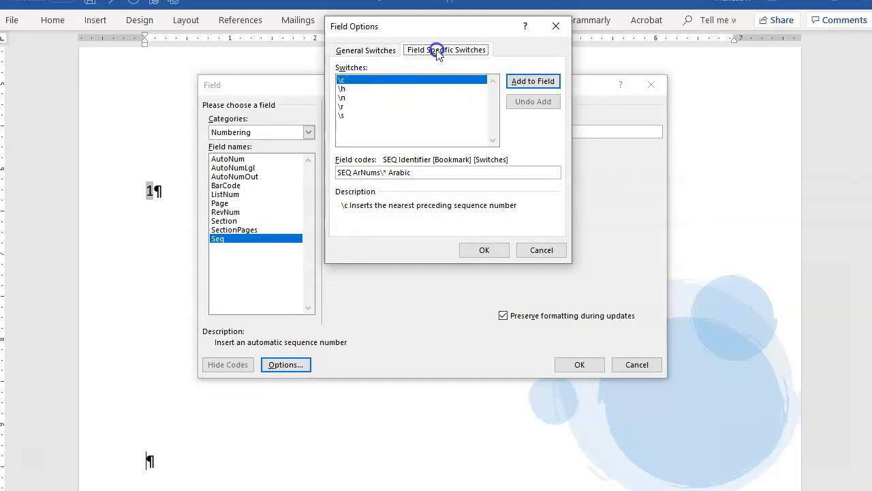
left_click(344, 98)
left_click(533, 82)
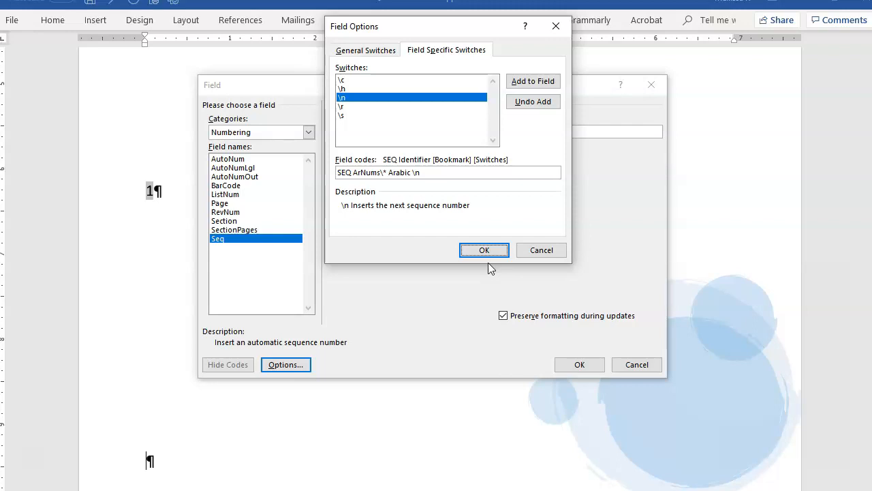
left_click(493, 252)
left_click(484, 251)
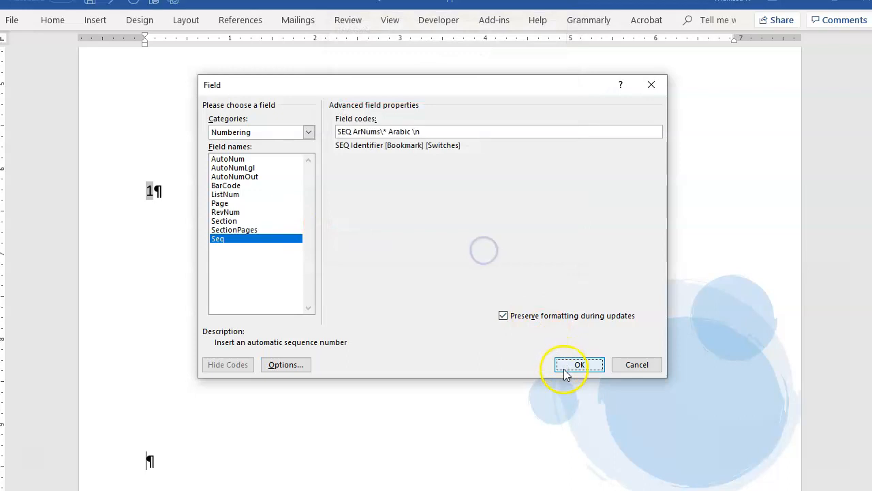
left_click(578, 365)
Step: Add a formatted-text AutoCorrect entry that replaces 2] with the second sequence number, its period and tab, and save the options
scroll(349, 434, "down", 1)
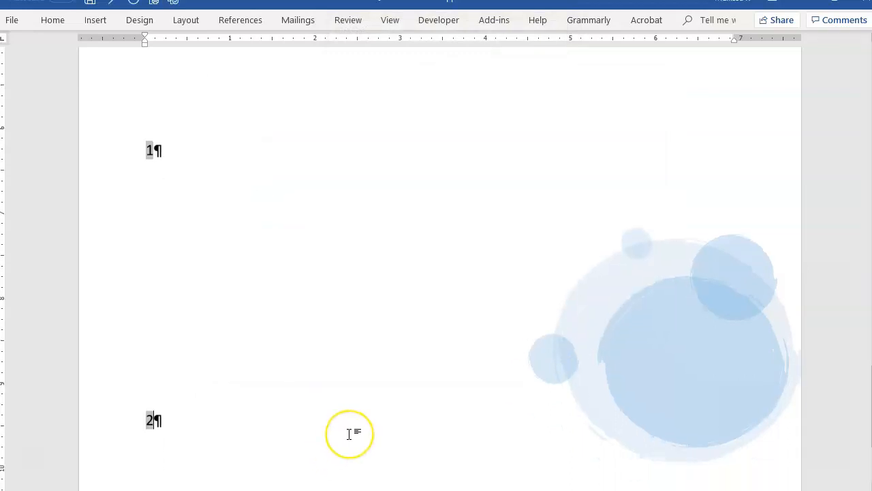
scroll(349, 434, "down", 2)
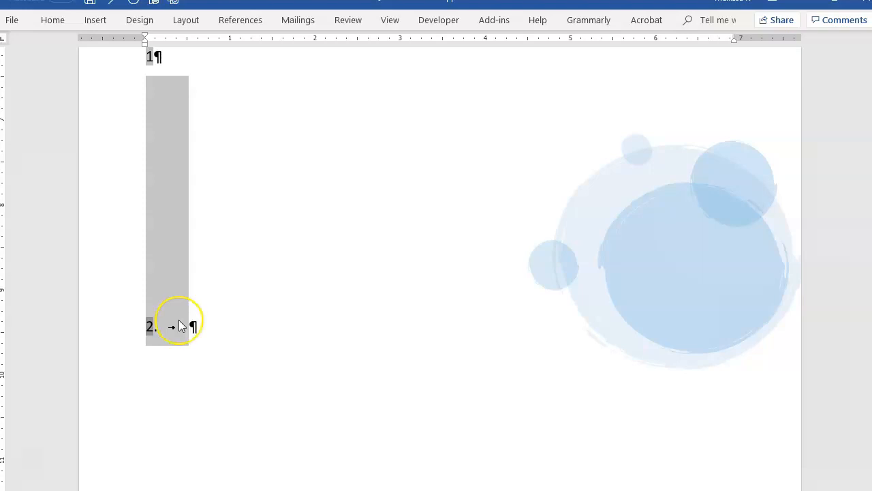
left_click(13, 22)
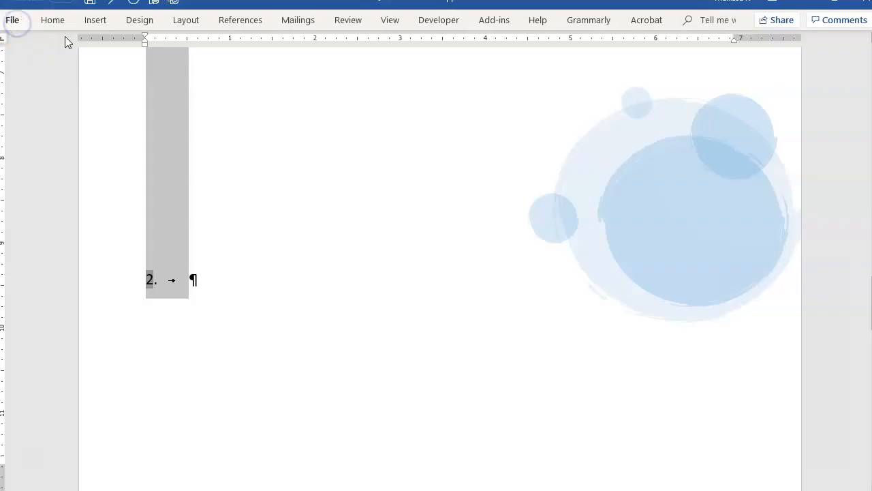
left_click(17, 23)
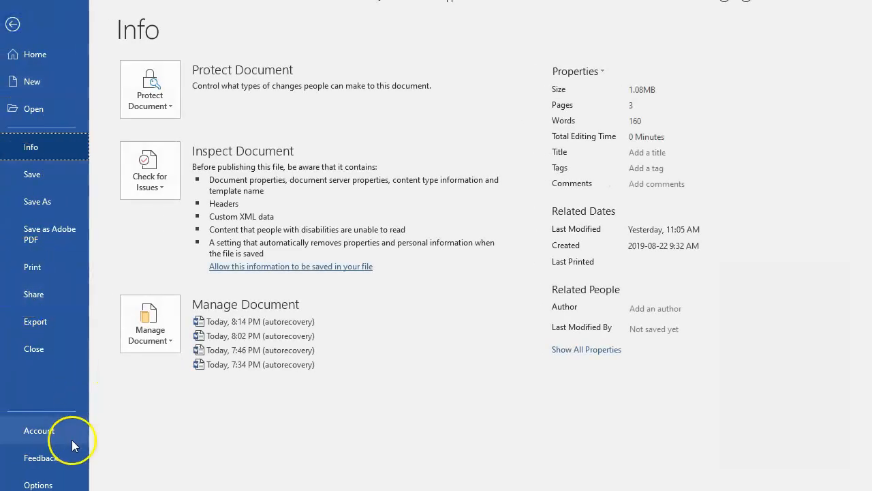
left_click(38, 482)
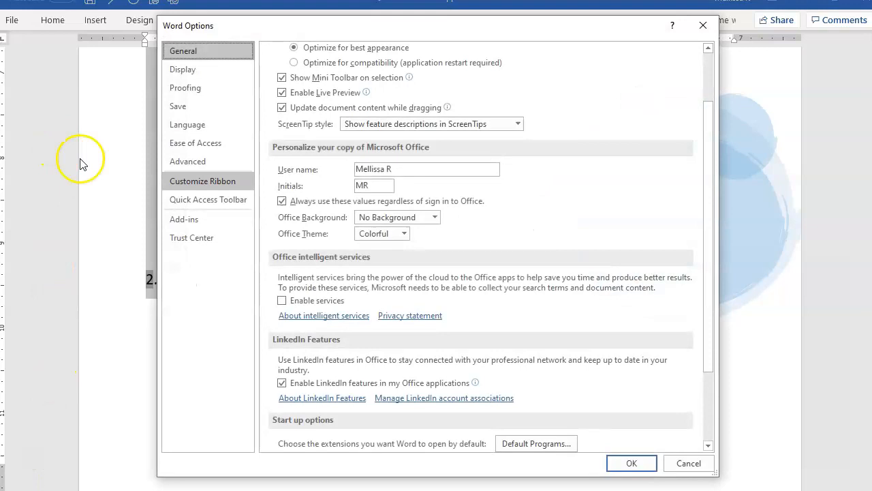
left_click(194, 87)
left_click(560, 107)
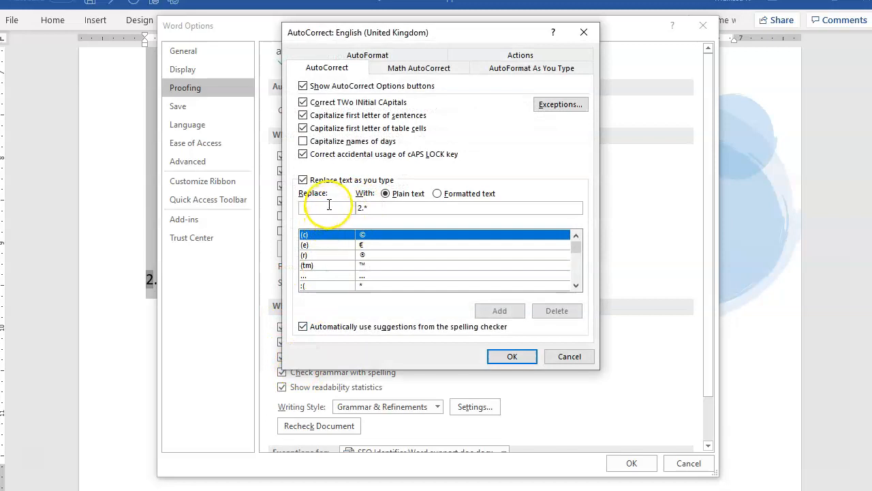
type("2")
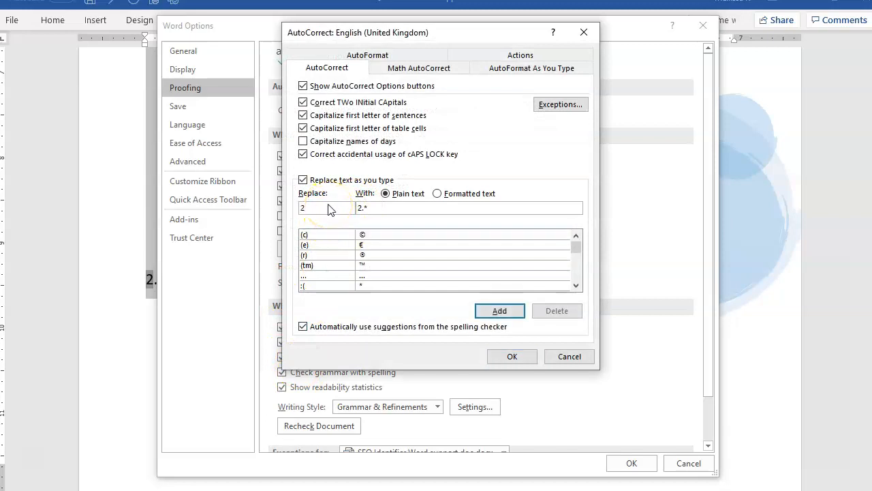
type("]")
double_click(371, 207)
left_click(437, 195)
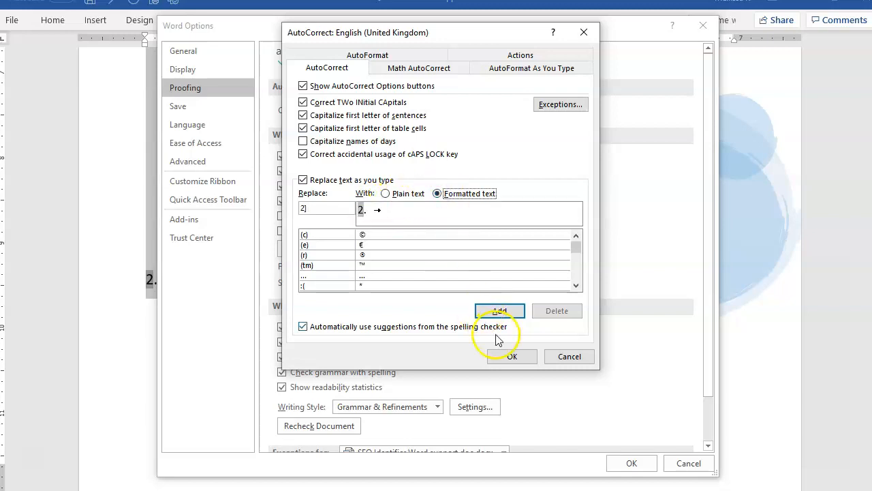
left_click(501, 310)
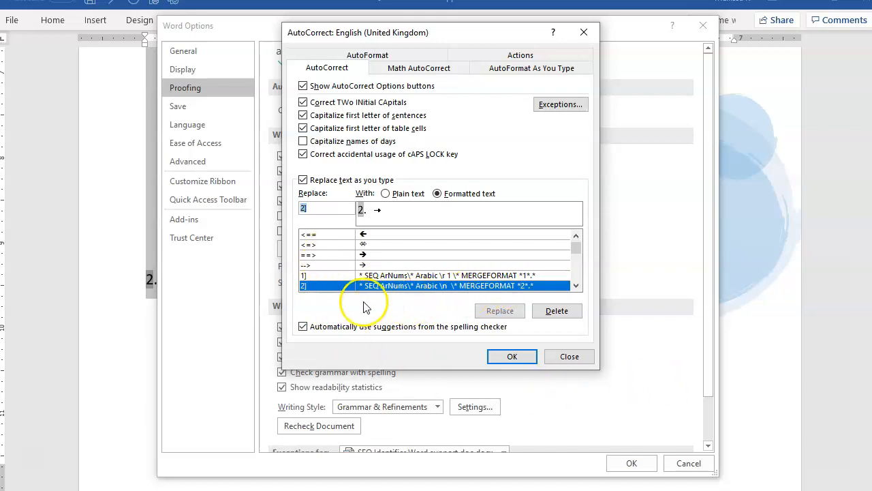
left_click(515, 358)
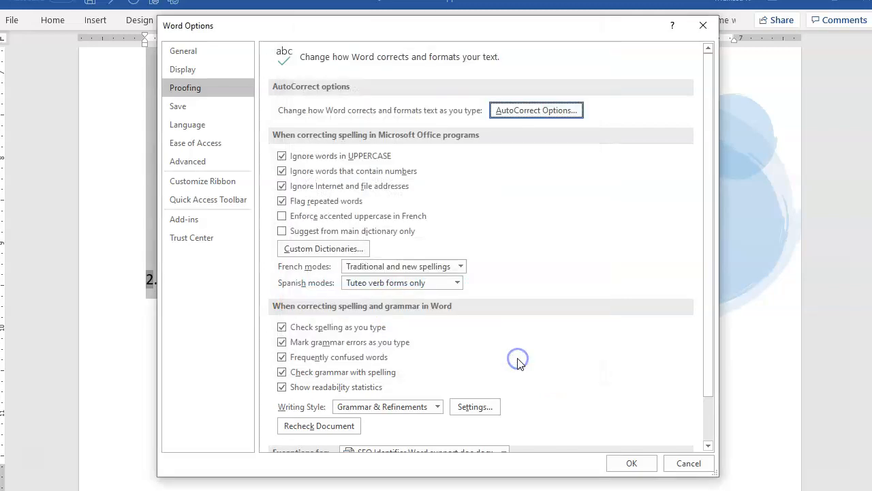
left_click(633, 463)
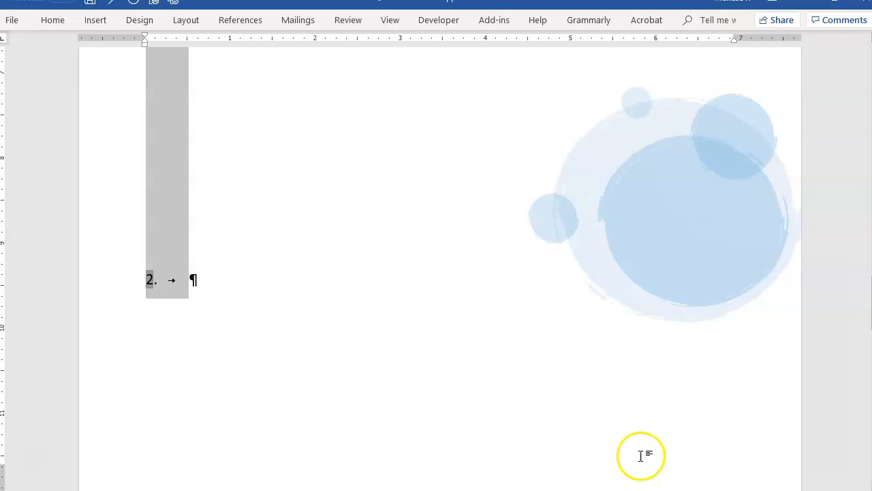
Step: Insert the next two list numbers in new paragraphs below the second one, using the 2] AutoCorrect shortcut
left_click(194, 286)
key("ctrl+Return")
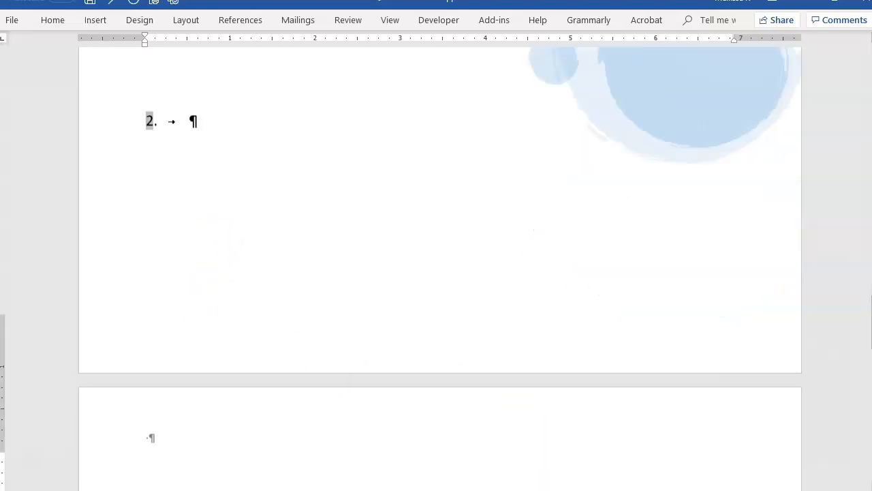
type("2.")
key("Tab")
key("Return")
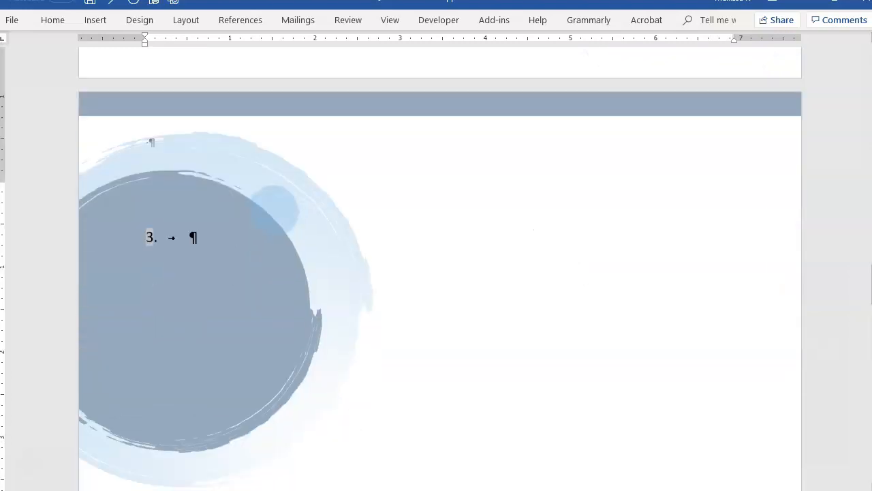
type("2.")
key("Tab")
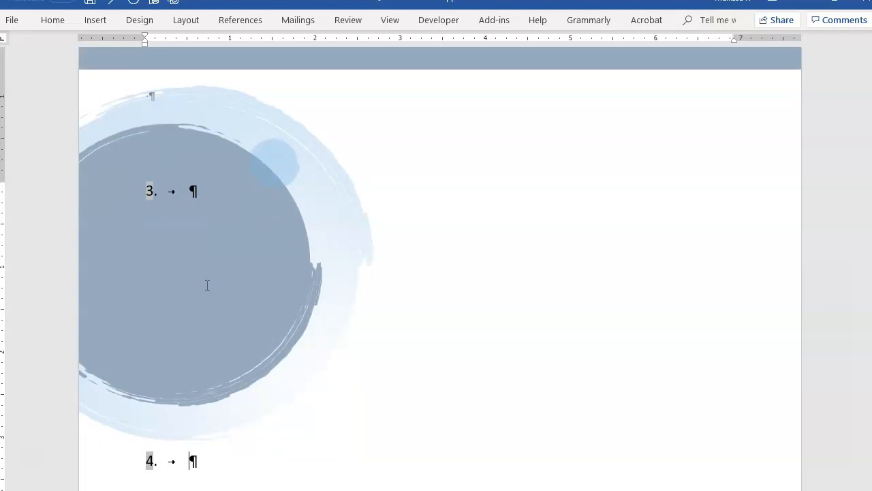
Step: Insert a restarted run of list numbers 1 to 4 on one new line using the 1] and 2] AutoCorrect shortcuts
key("Return")
type("1.")
key("Tab")
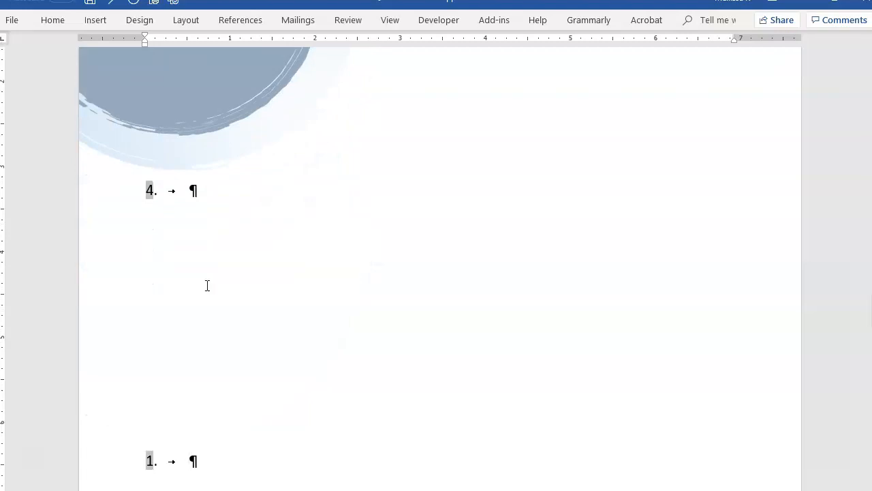
type("2")
type(".")
key("Tab")
type("3.")
key("Tab")
type("4.")
key("Tab")
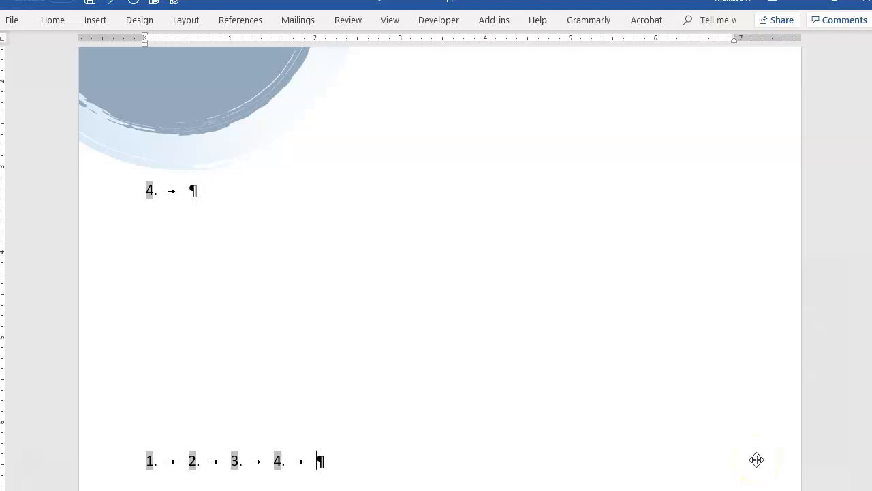
Step: Write "Word does not automatically update Fields in your doc" beside the first list number and start a new paragraph below it
scroll(429, 467, "up", 15)
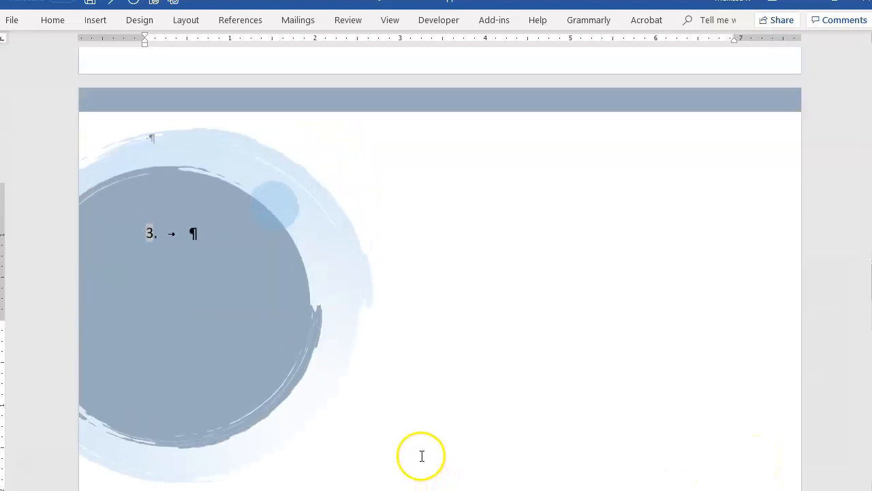
scroll(423, 461, "up", 15)
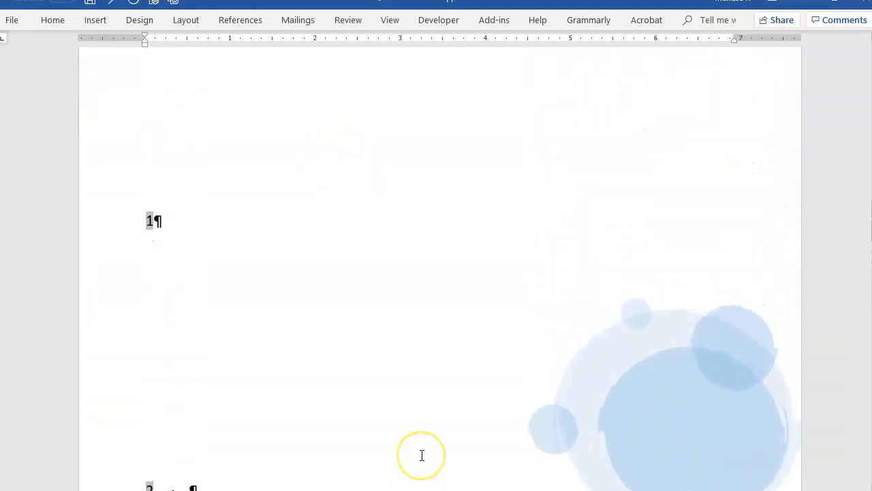
scroll(422, 455, "up", 8)
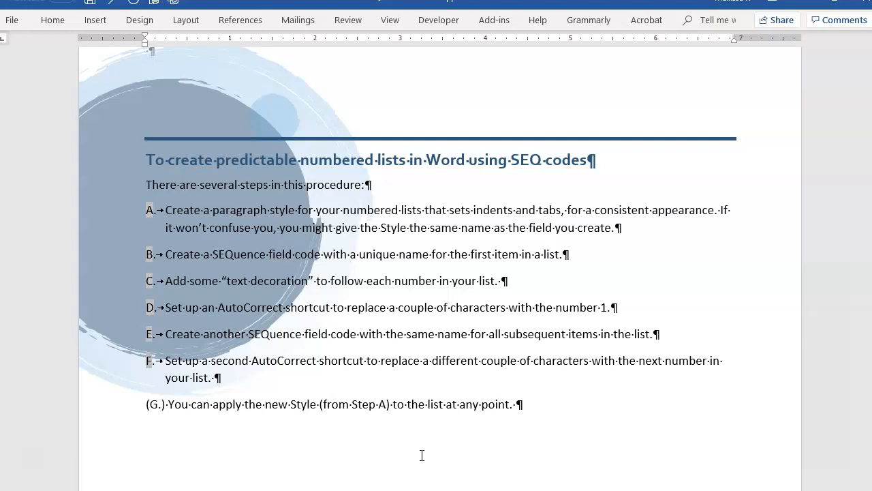
left_click(389, 424)
scroll(388, 424, "down", 10)
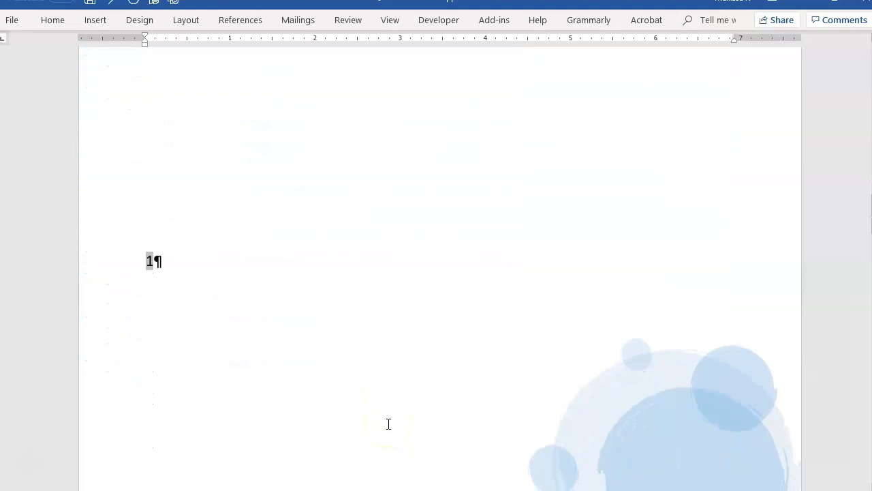
left_click(159, 261)
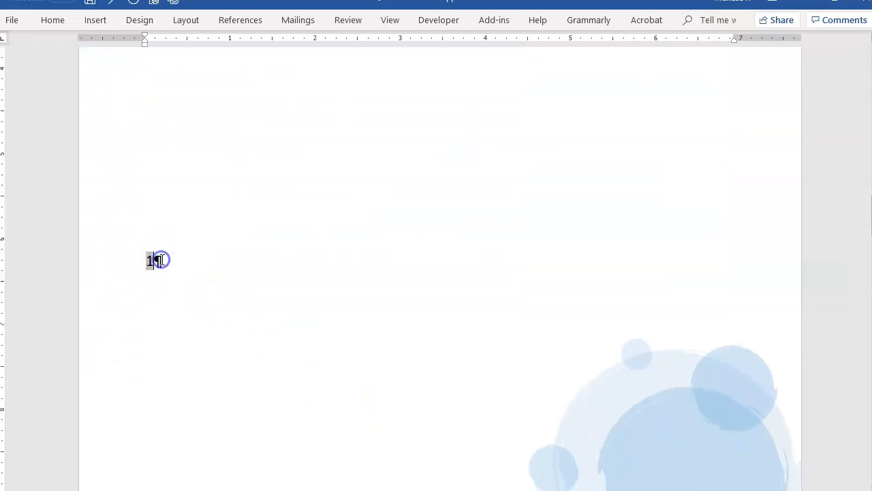
type("Word does not automatically update ")
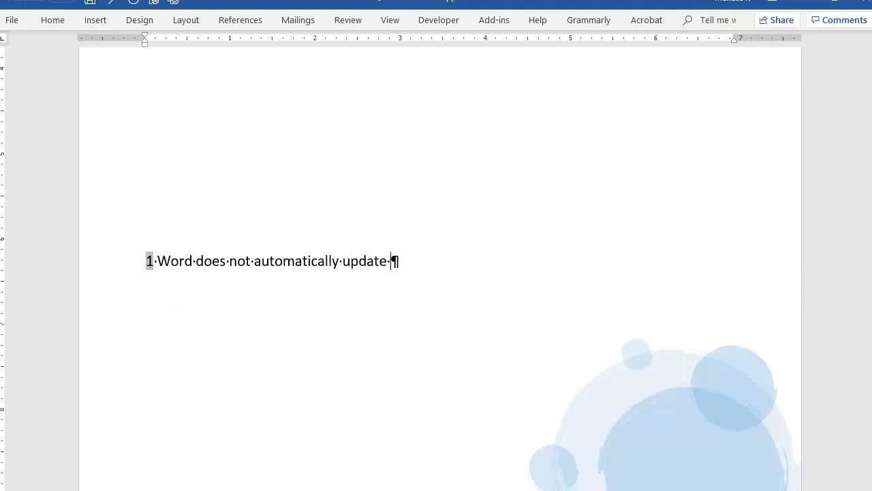
type("Fields in your doc")
key("Return")
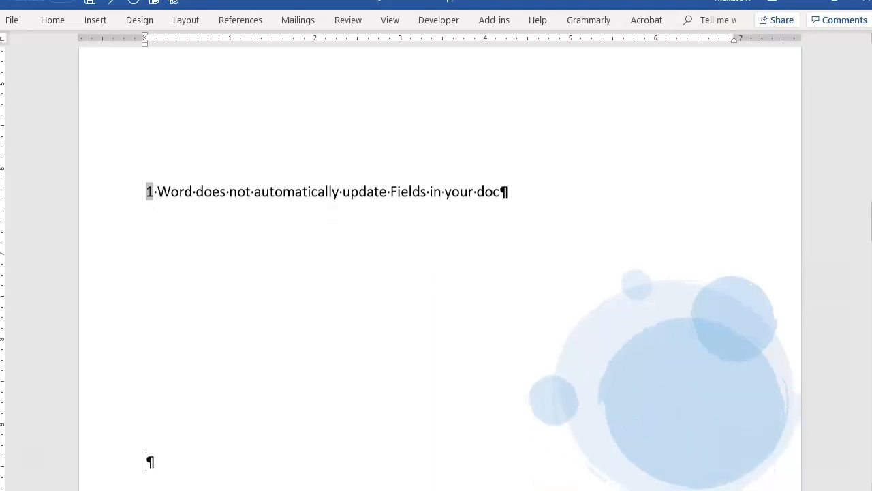
Step: Write "Ctrl-A and F9" in the new paragraph below the first list item
type("C")
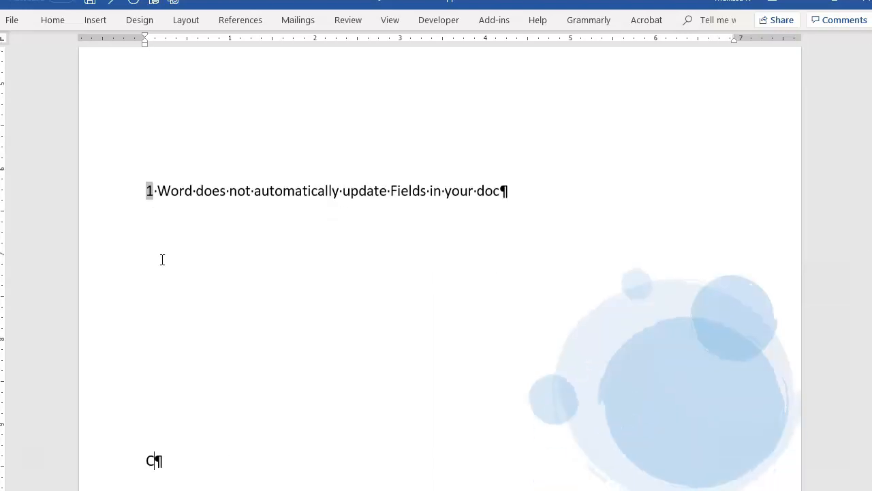
type("trl-A and F9")
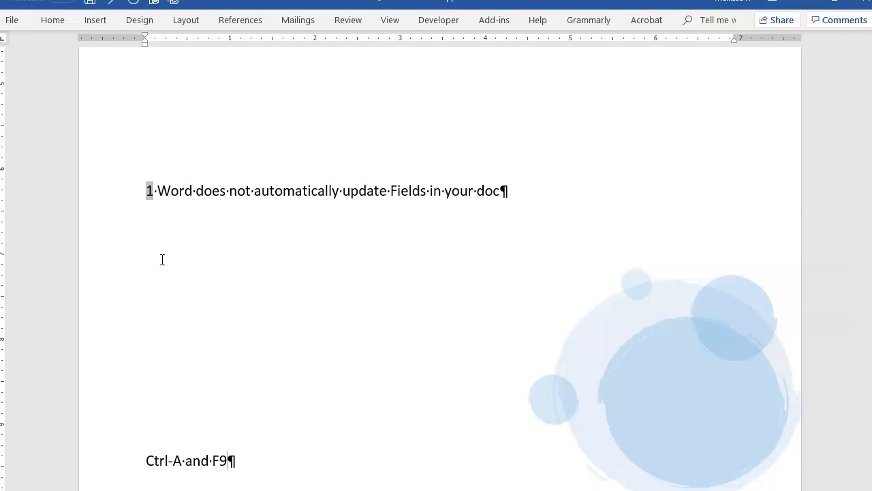
Step: Enter "Remember to apply Styles" as the text of list item 2
scroll(236, 403, "down", 5)
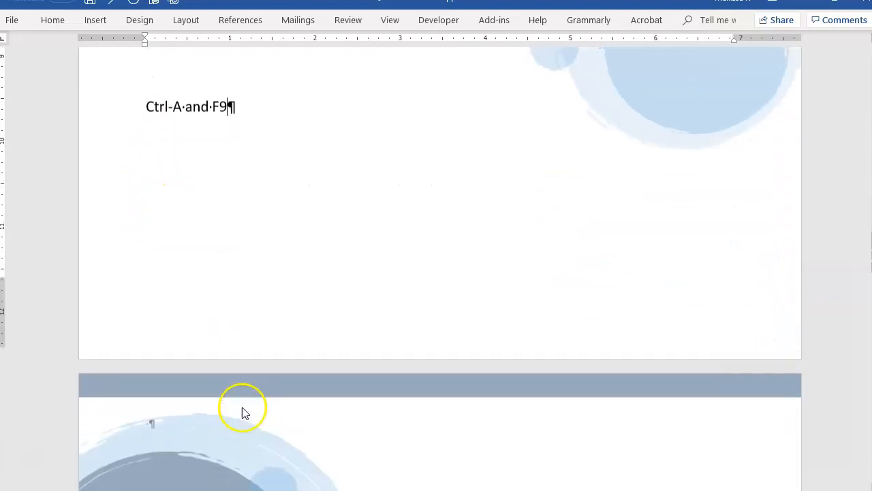
scroll(242, 409, "down", 3)
left_click(198, 294)
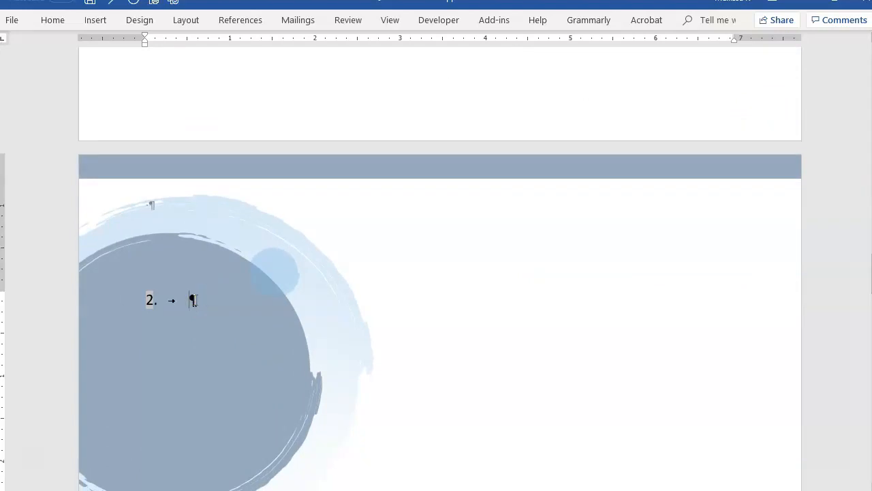
type("Remember to apply Styles")
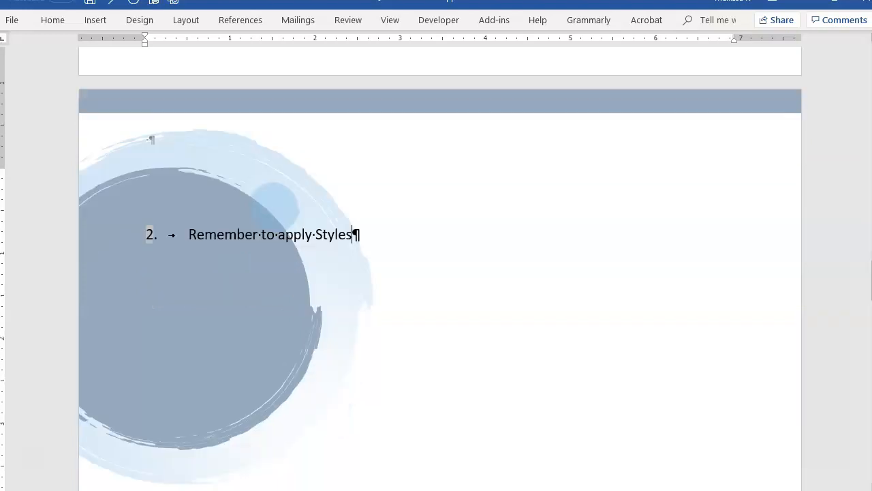
key("Return")
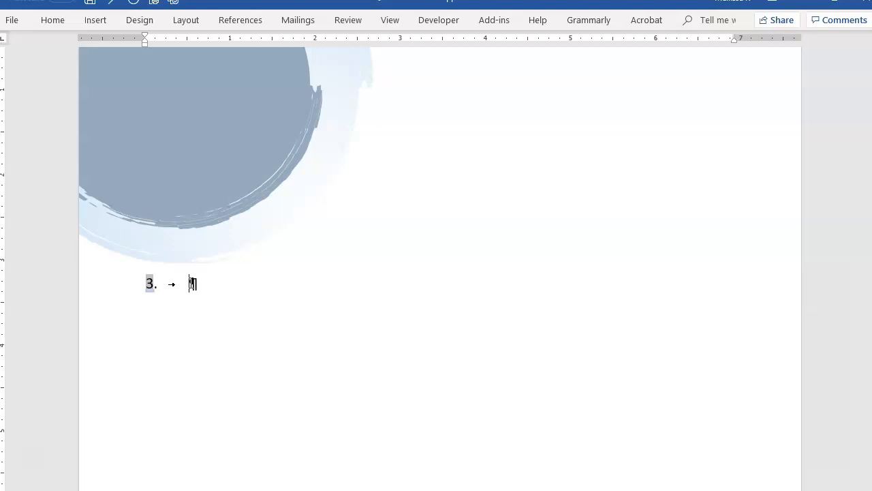
Step: Enter "Create a new template for these steps: NormalNum.dotm" as the text of list item 3
type("Create a new t")
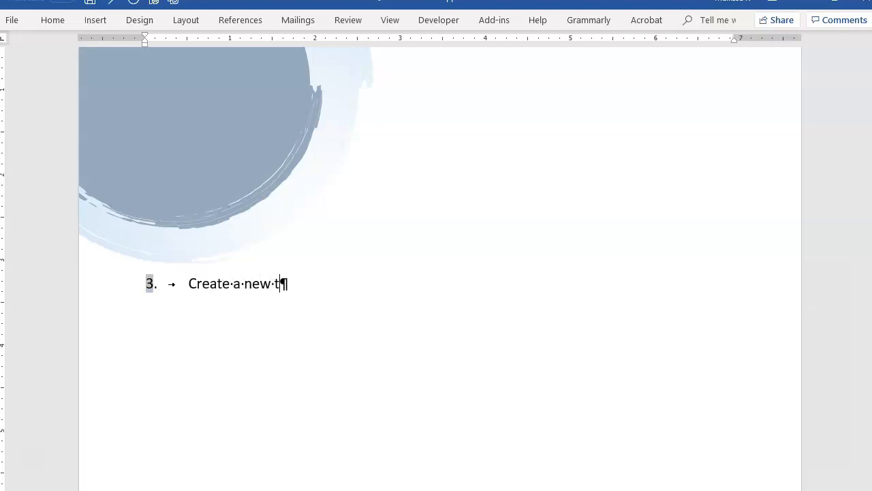
type("emplate for these")
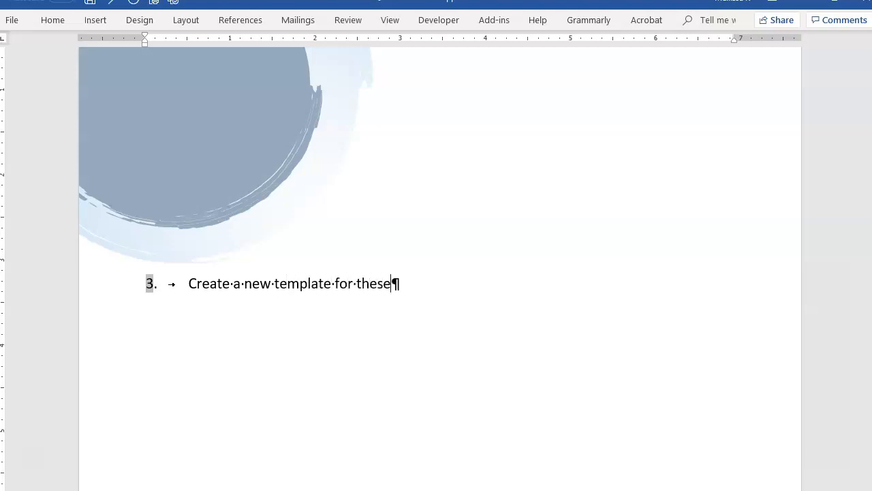
type(" steps. Norm")
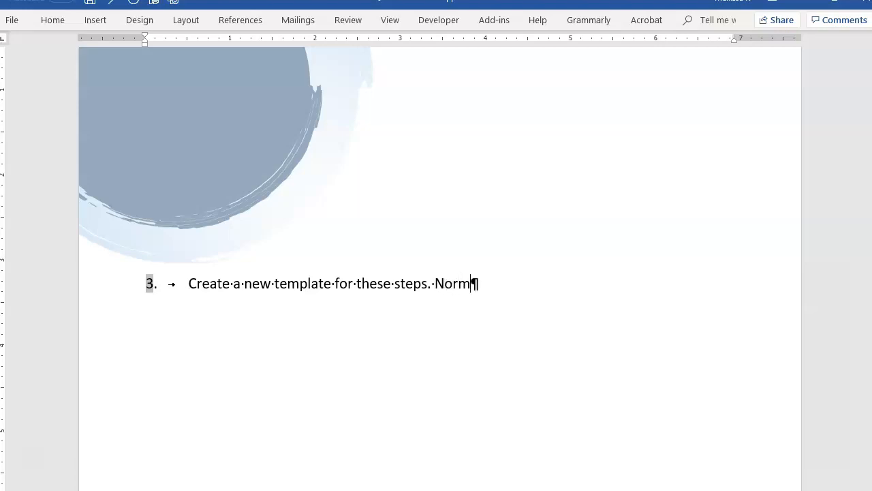
type("alNum.")
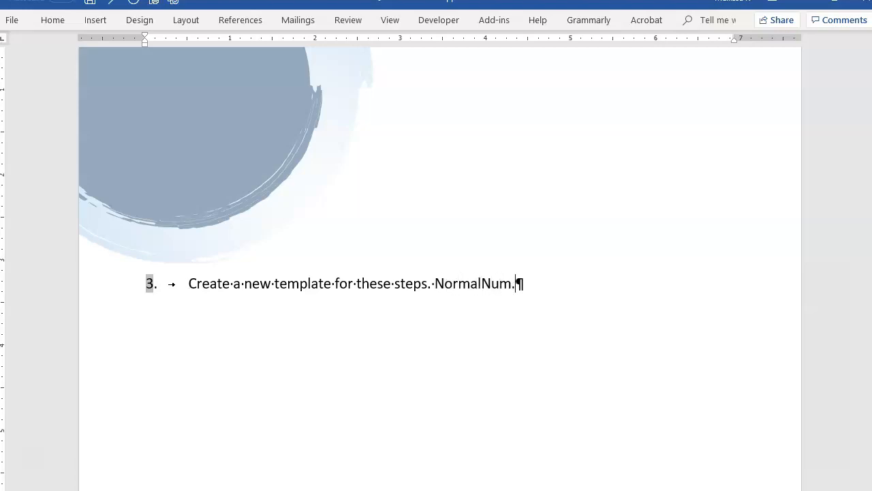
type("dotm")
left_click(427, 284)
type(":")
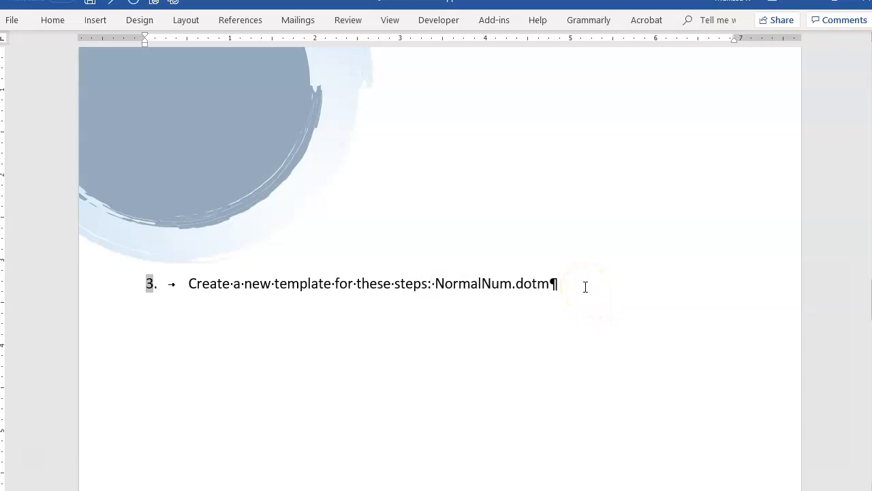
Step: Enter "Headers and footers SEQ fields are not affected by SEQ fields in the text." as the text of list item 4
scroll(586, 287, "down", 3)
left_click(193, 350)
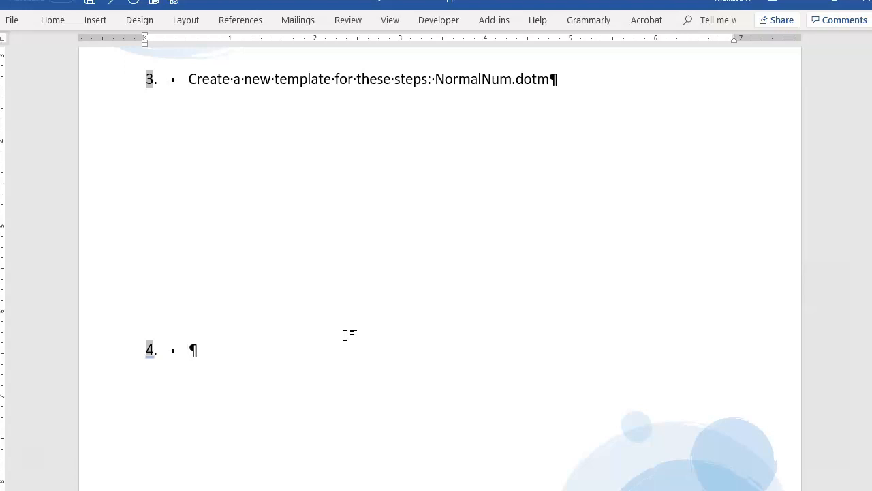
type("Headers and foot")
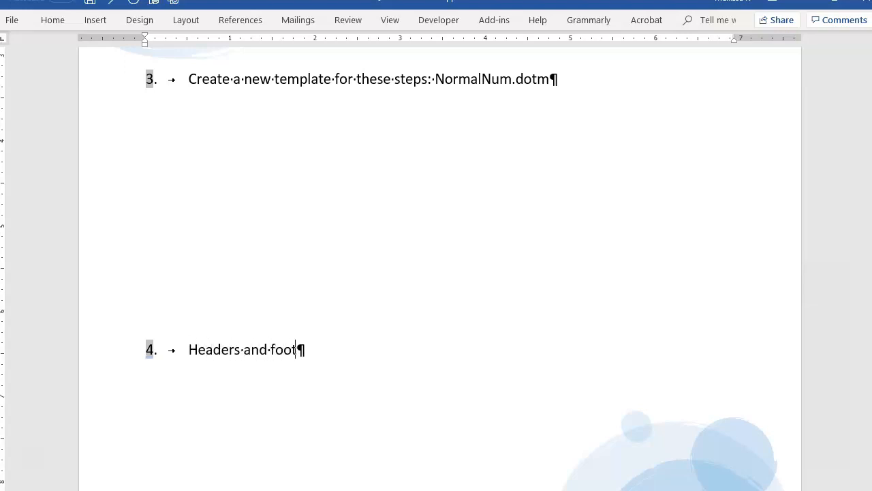
type("ers SEQ fi")
type("leds")
key("BackSpace")
key("BackSpace")
key("BackSpace")
key("BackSpace")
type("elds ")
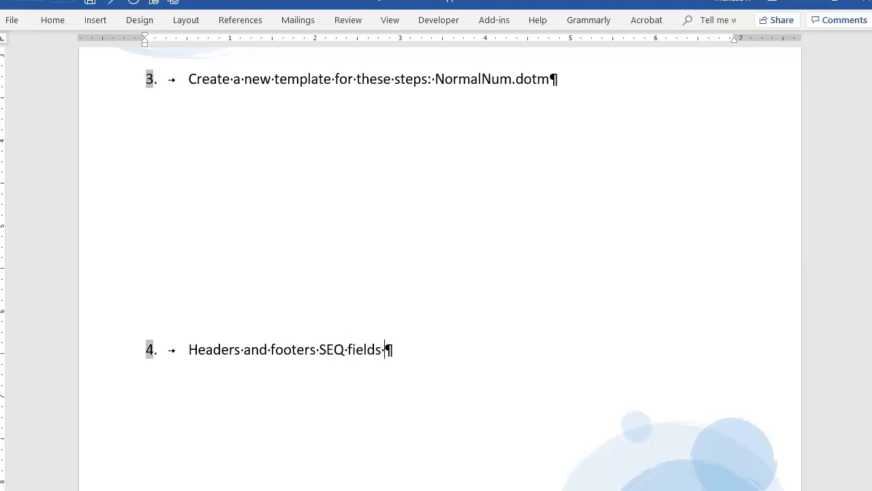
type("are not affe")
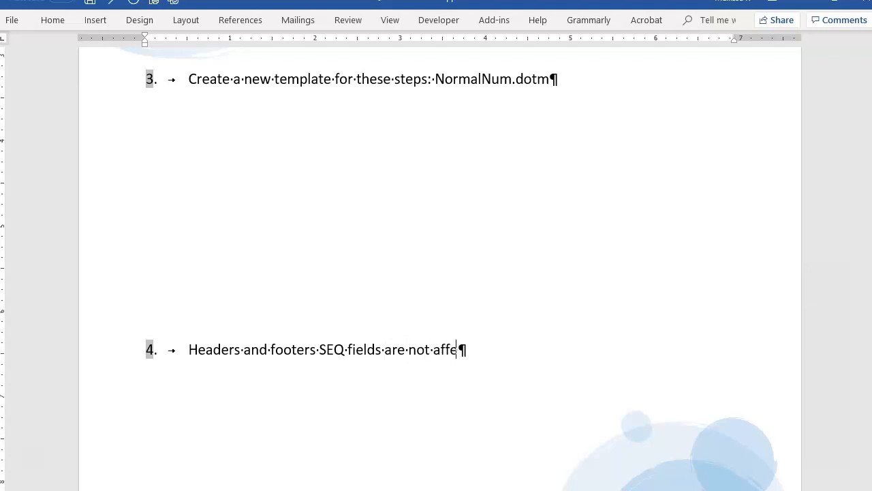
type("cted by SE")
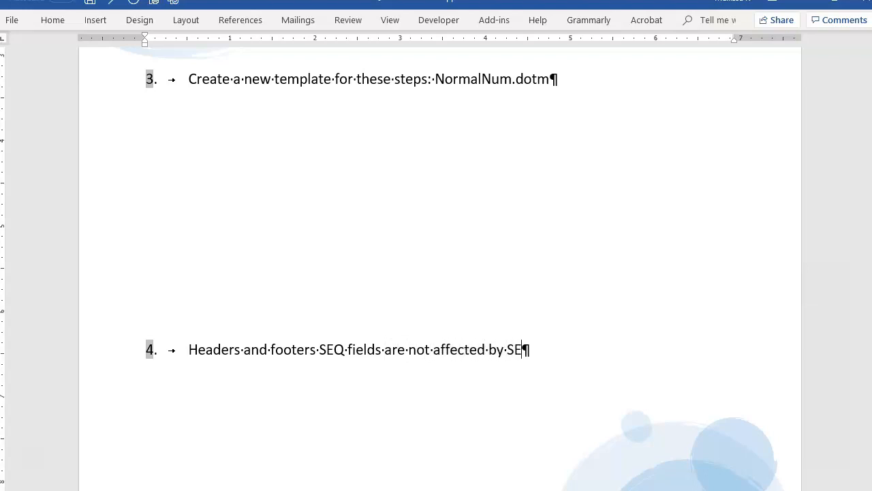
type("Q fields in the text.")
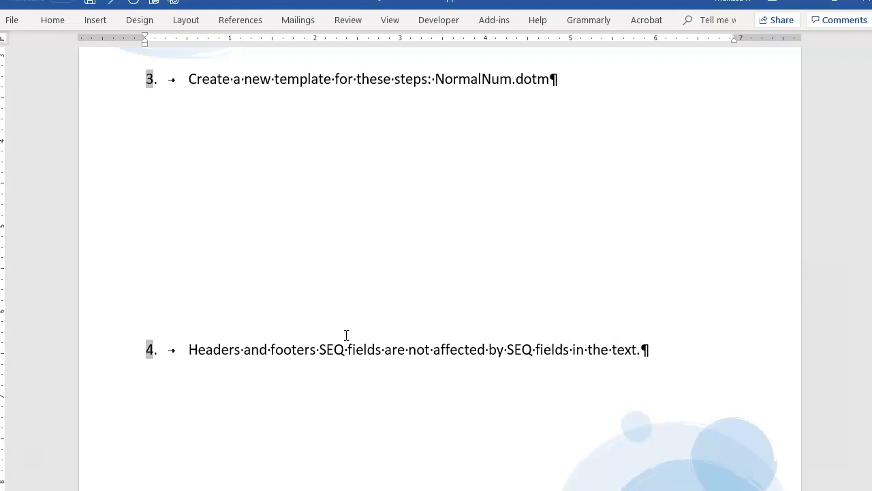
scroll(371, 169, "up", 15)
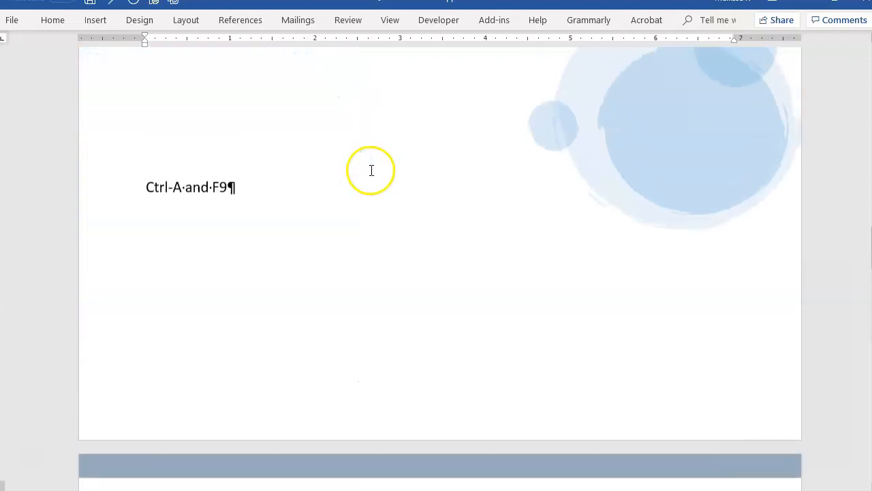
scroll(372, 170, "up", 15)
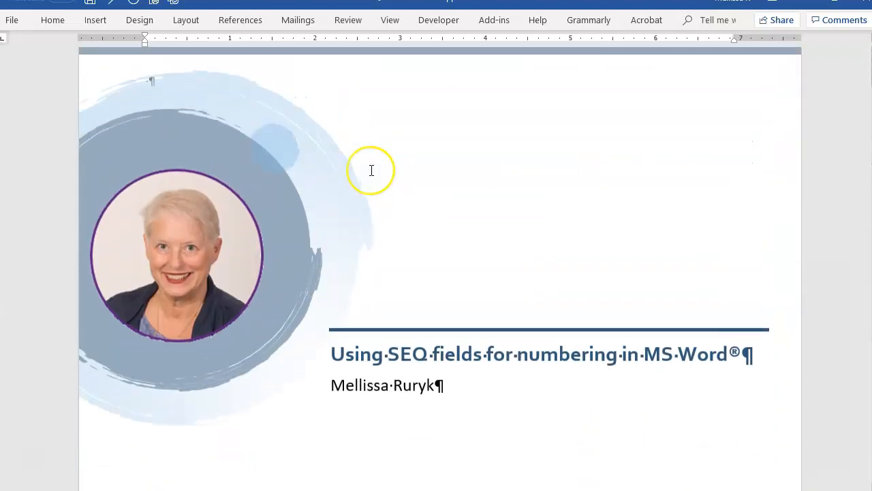